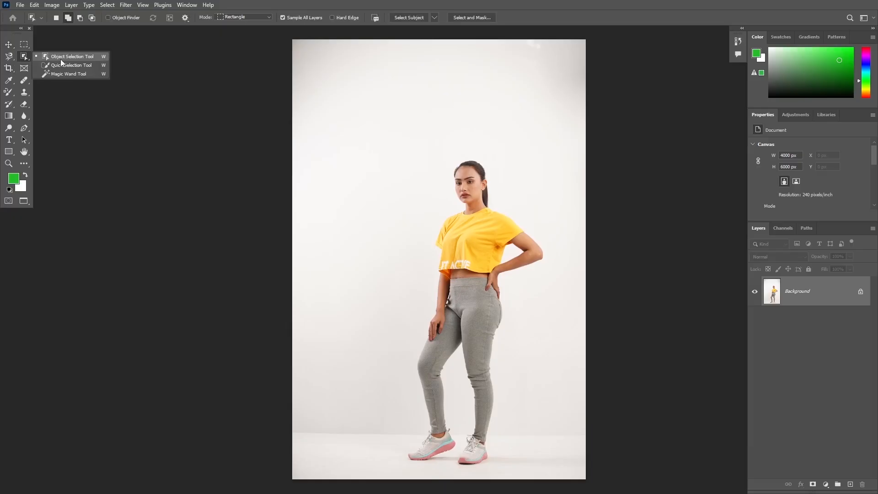
# Activate the Object Selection tool, enable Object Finder, and set its overlay color to Green
pyautogui.click(60, 58)
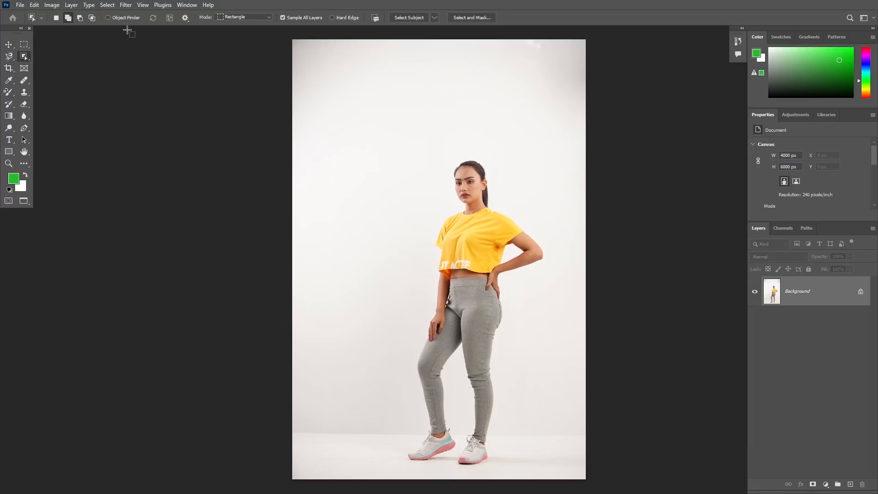
pyautogui.click(108, 17)
pyautogui.click(186, 19)
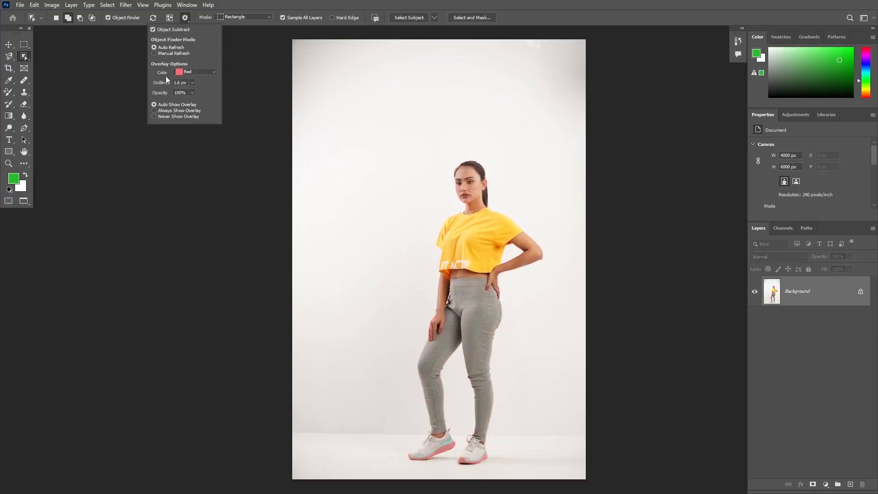
pyautogui.click(198, 73)
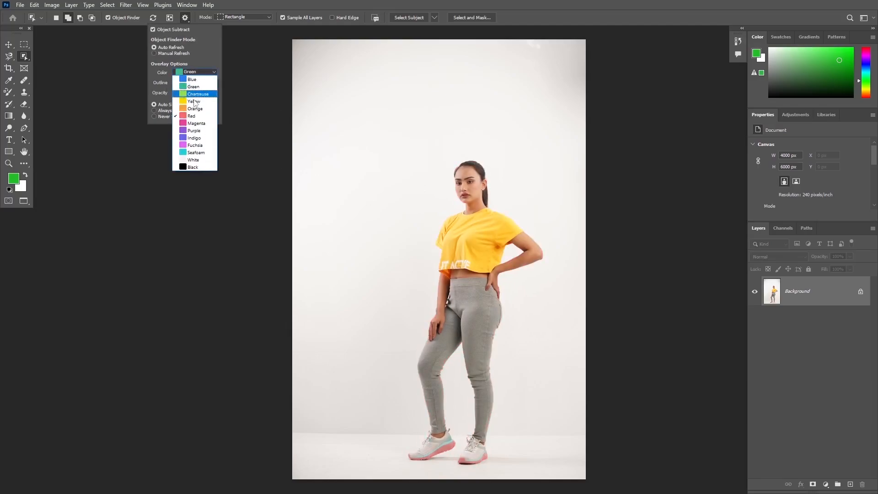
pyautogui.click(195, 95)
pyautogui.click(188, 74)
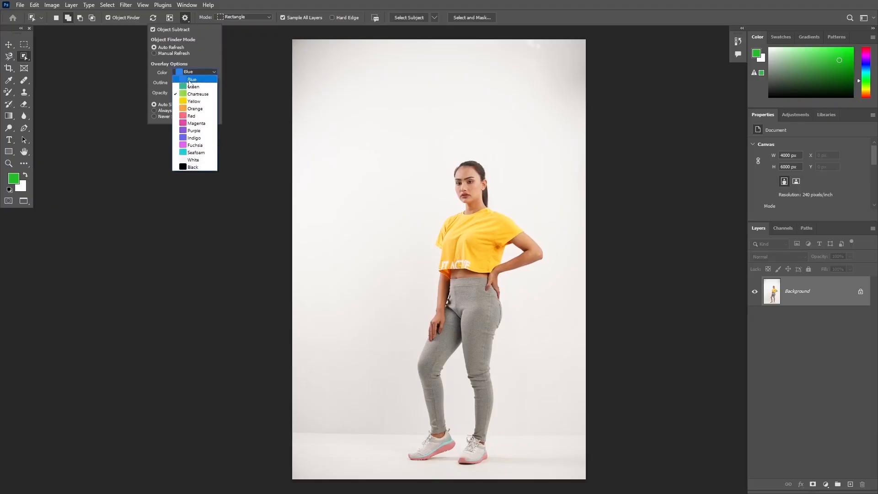
pyautogui.click(193, 87)
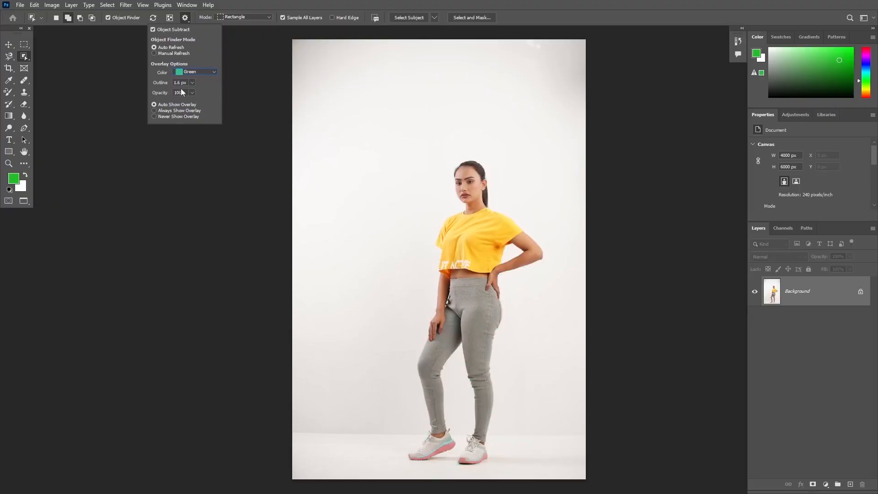
pyautogui.click(186, 17)
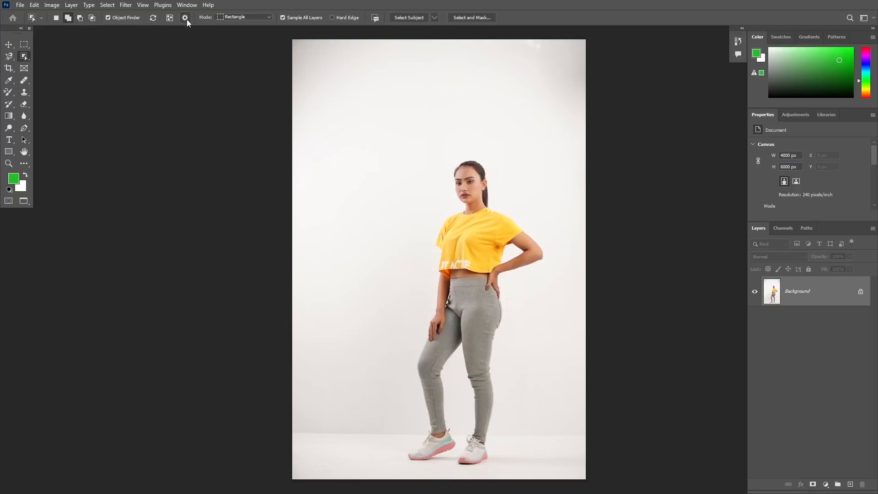
# Select the whole woman with Object Finder and inspect the selection edge around her waist and bent arm
pyautogui.click(474, 253)
pyautogui.scroll(4, 503, 273)
pyautogui.scroll(5, 503, 272)
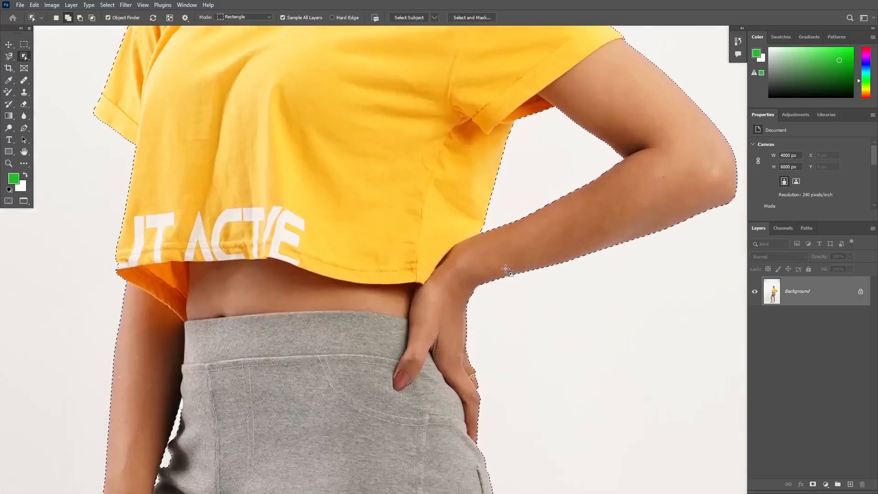
pyautogui.scroll(3, 492, 306)
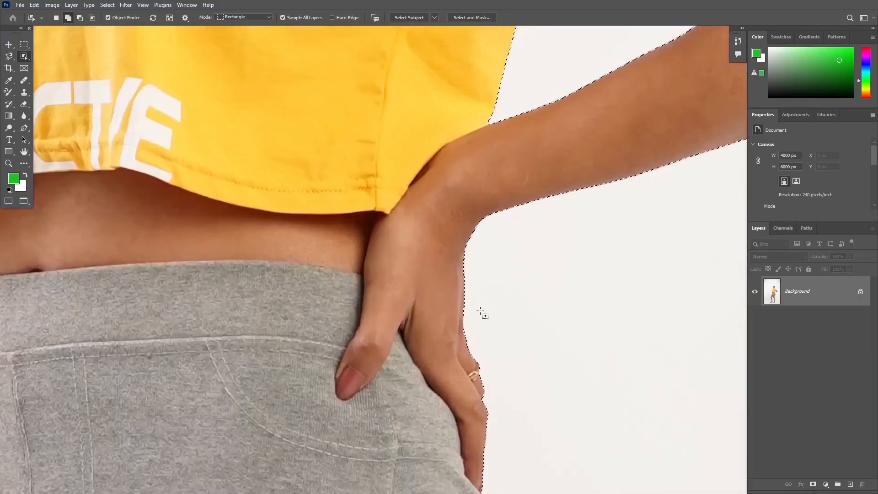
pyautogui.scroll(-6, 480, 306)
pyautogui.scroll(-2, 479, 285)
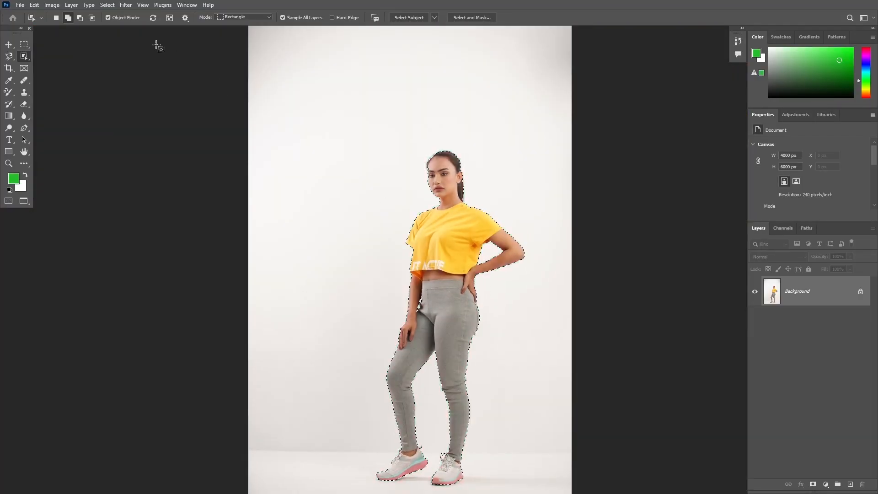
# Turn off Object Finder and clear the selection around the woman
pyautogui.click(108, 18)
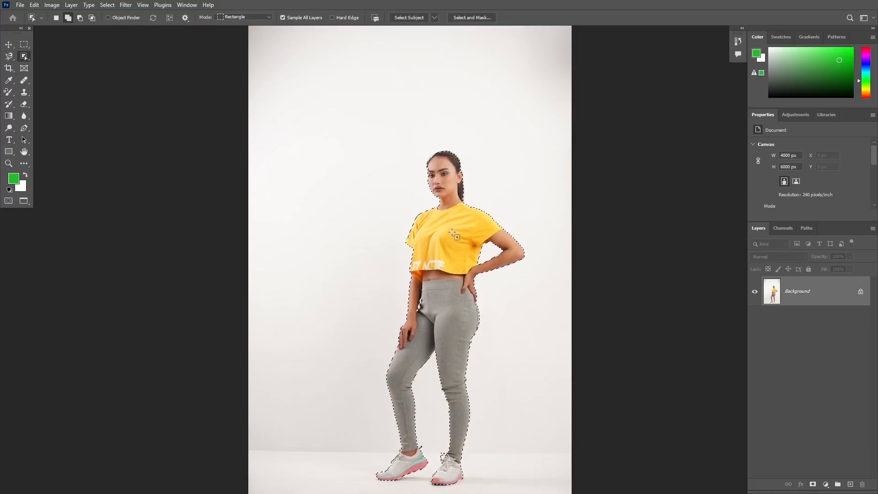
pyautogui.rightClick(444, 201)
pyautogui.click(466, 205)
pyautogui.click(109, 17)
pyautogui.click(108, 17)
# In Rectangle mode, draw an object selection box about 2206 × 4582 px around the whole woman
pyautogui.click(263, 18)
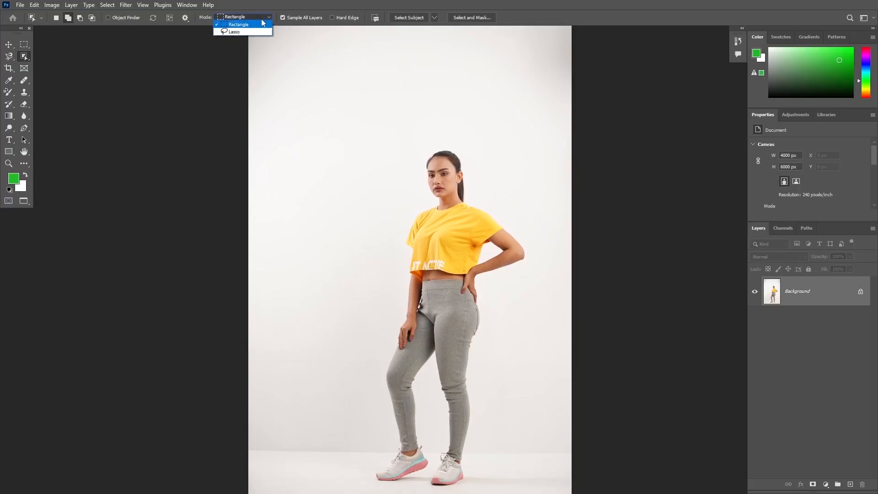
pyautogui.click(241, 19)
pyautogui.click(257, 18)
pyautogui.click(256, 18)
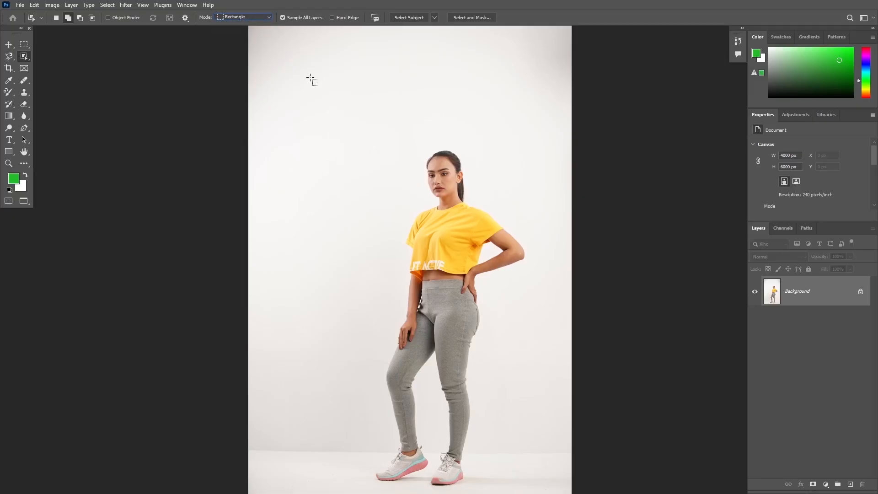
pyautogui.scroll(-2, 417, 197)
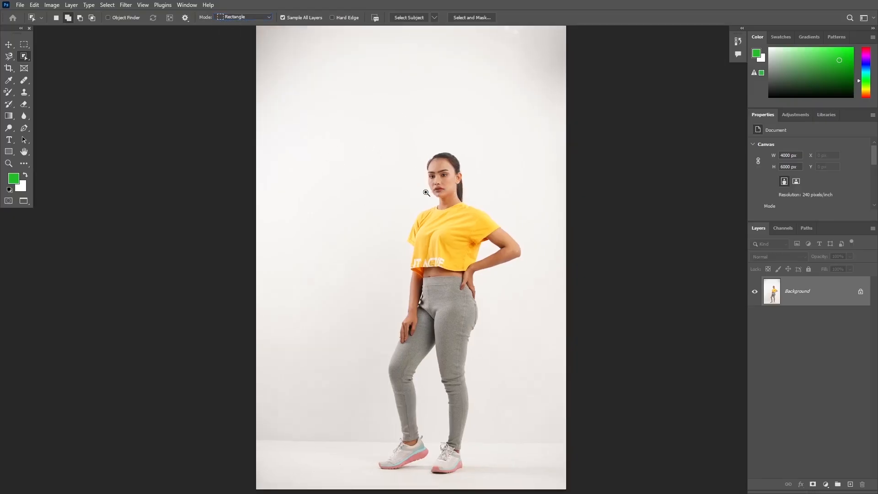
pyautogui.moveTo(382, 147); pyautogui.dragTo(513, 441)
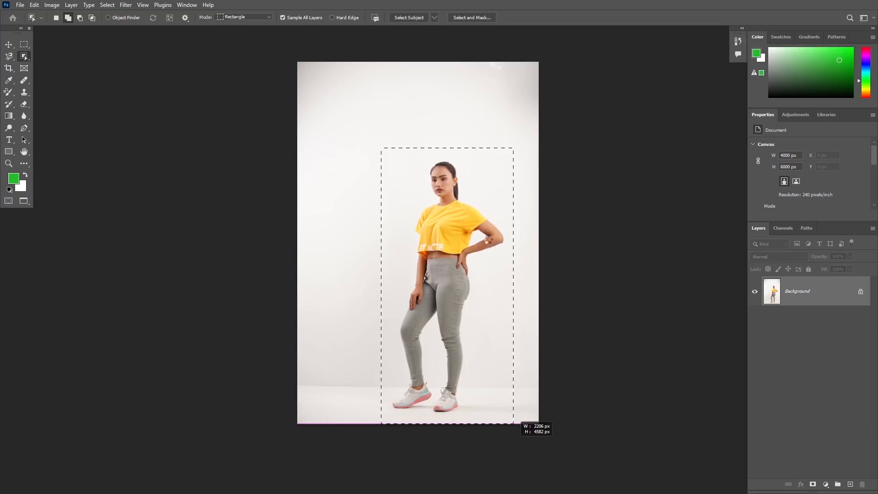
pyautogui.scroll(5, 446, 245)
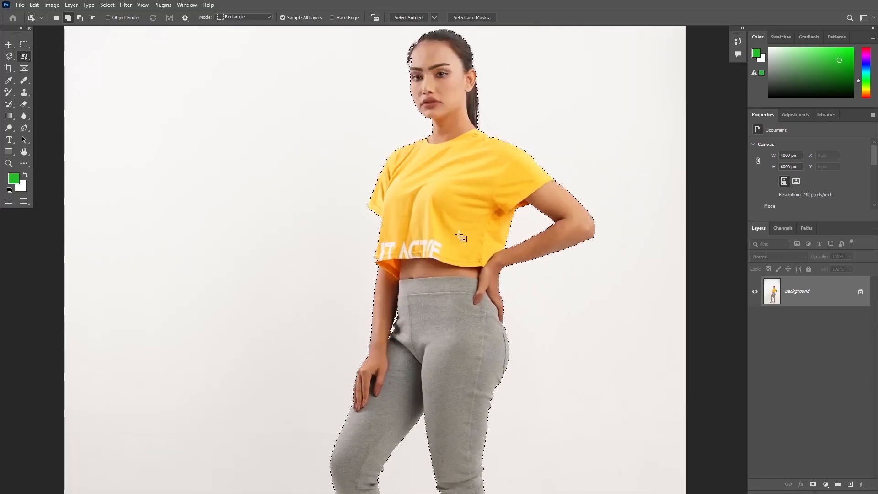
pyautogui.scroll(-2, 462, 237)
pyautogui.scroll(2, 465, 256)
pyautogui.hotkey('ctrl', '0')
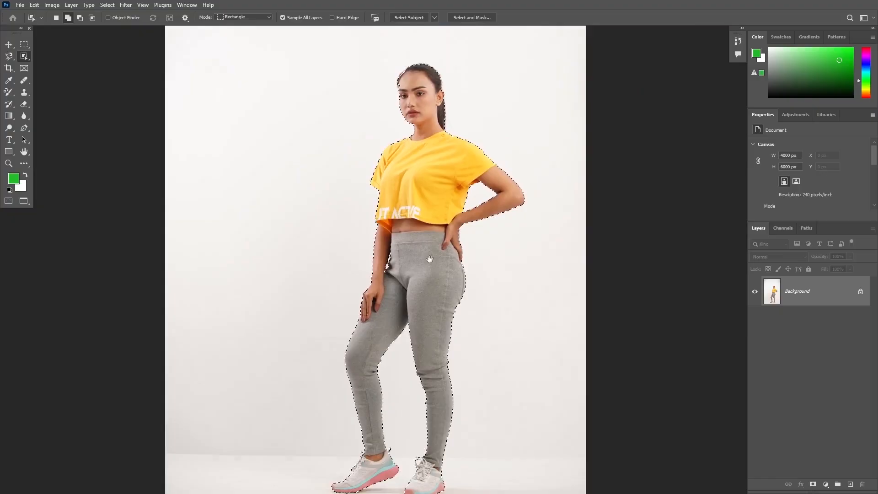
# Switch the Object Selection mode to Lasso and draw a loose freehand outline around the whole woman
pyautogui.click(256, 18)
pyautogui.click(252, 33)
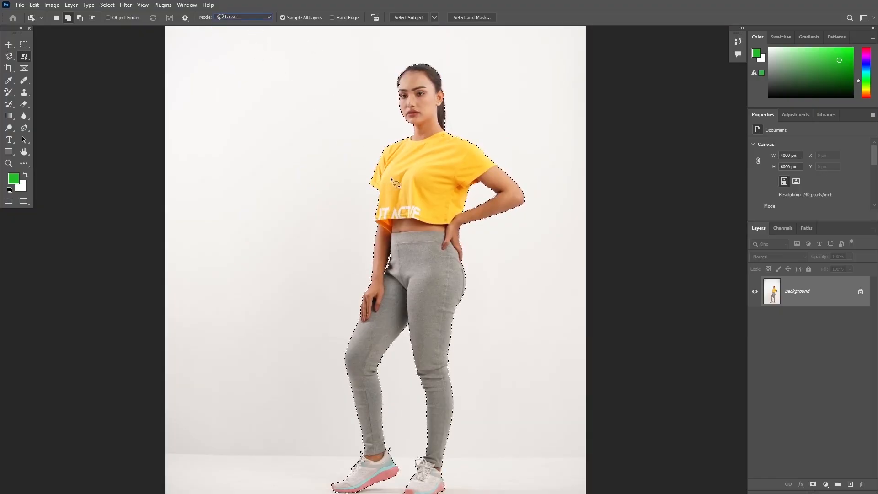
pyautogui.scroll(-3, 390, 176)
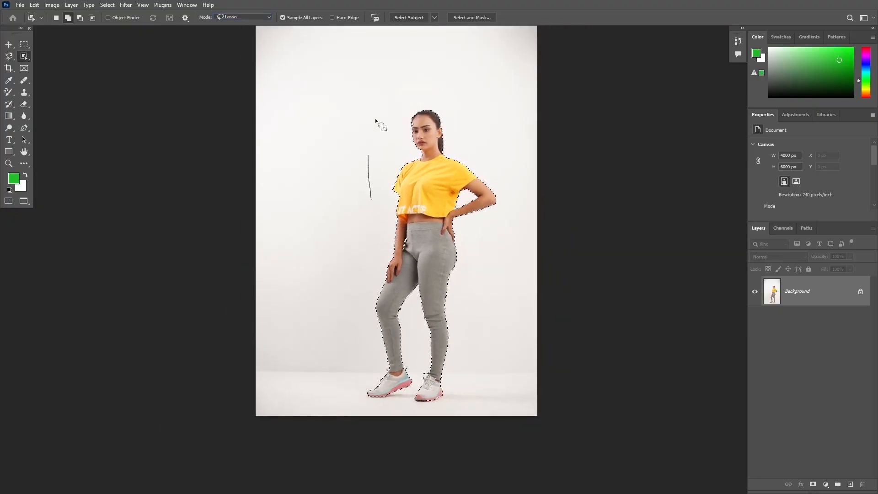
pyautogui.moveTo(376, 121)
pyautogui.mouseDown()
pyautogui.moveTo(478, 134)
pyautogui.moveTo(519, 179)
pyautogui.moveTo(509, 252)
pyautogui.moveTo(482, 275)
pyautogui.moveTo(481, 365)
pyautogui.mouseUp()
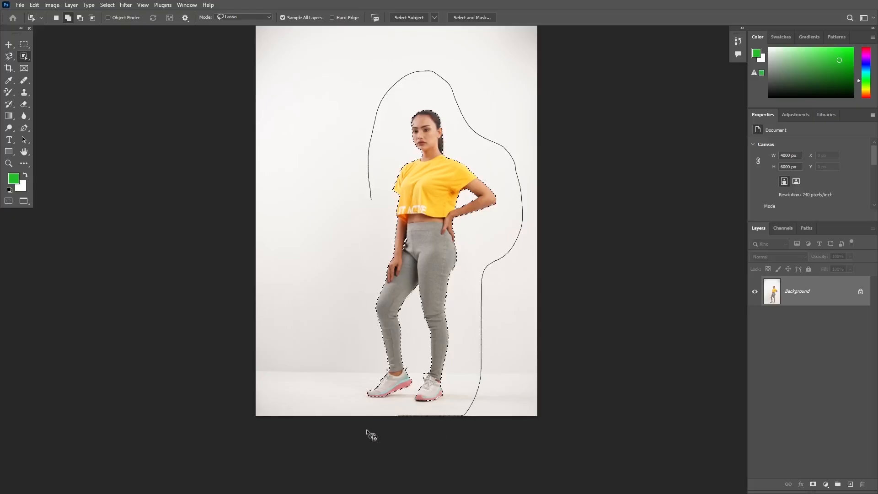
pyautogui.moveTo(348, 316); pyautogui.dragTo(361, 282)
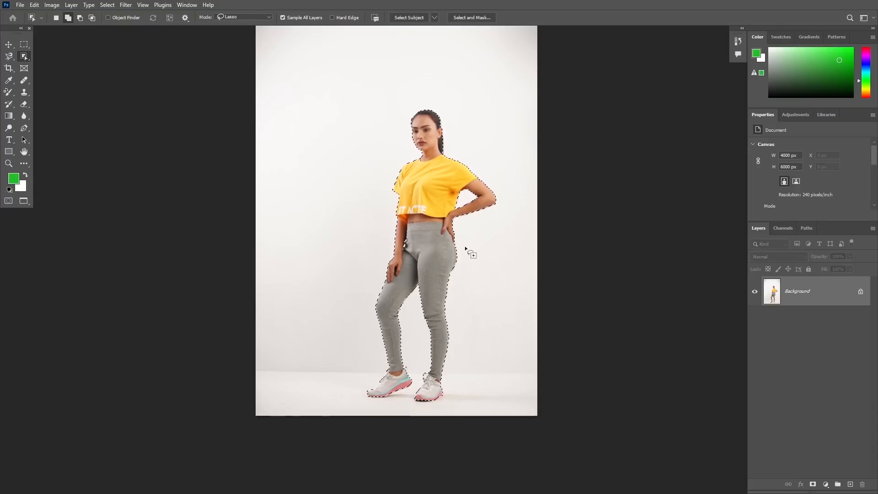
pyautogui.hotkey('ctrl', '0')
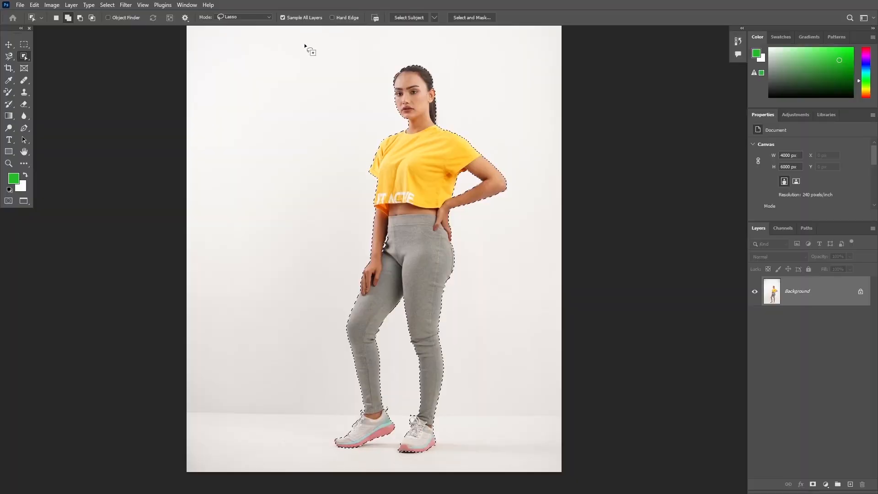
pyautogui.hotkey('ctrl', '-')
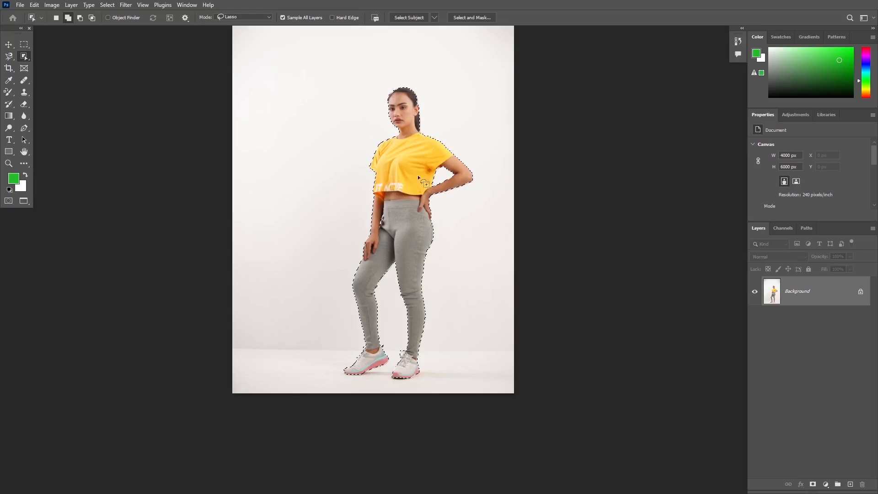
# Deselect the woman and switch to the Quick Selection tool
pyautogui.rightClick(437, 187)
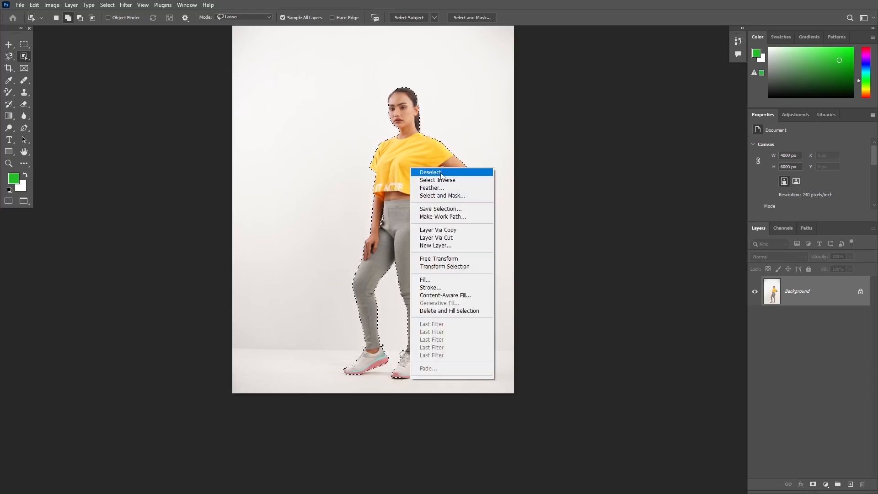
pyautogui.click(435, 170)
pyautogui.rightClick(29, 56)
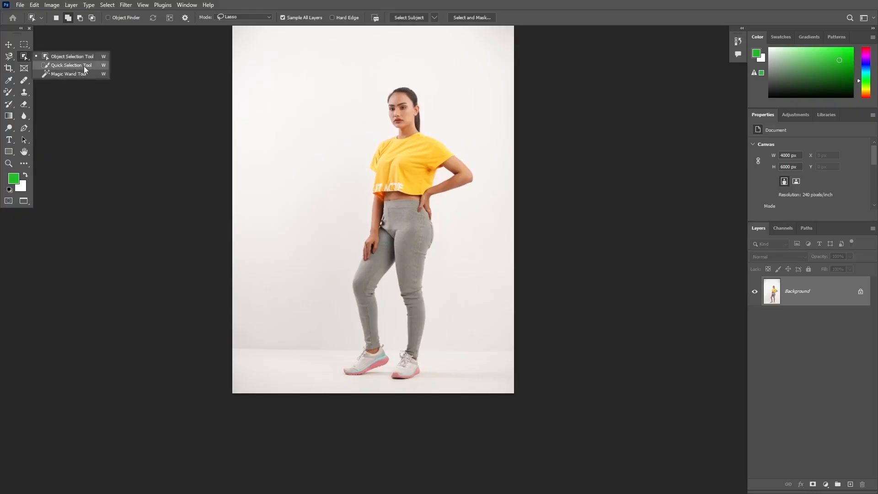
pyautogui.click(71, 66)
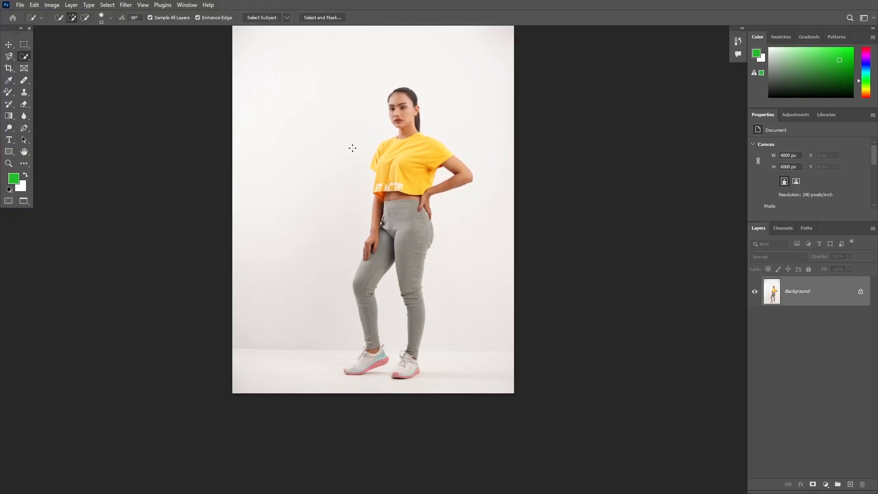
# Enlarge the Quick Selection brush to roughly the width of the woman's lowered forearm
pyautogui.scroll(3, 352, 148)
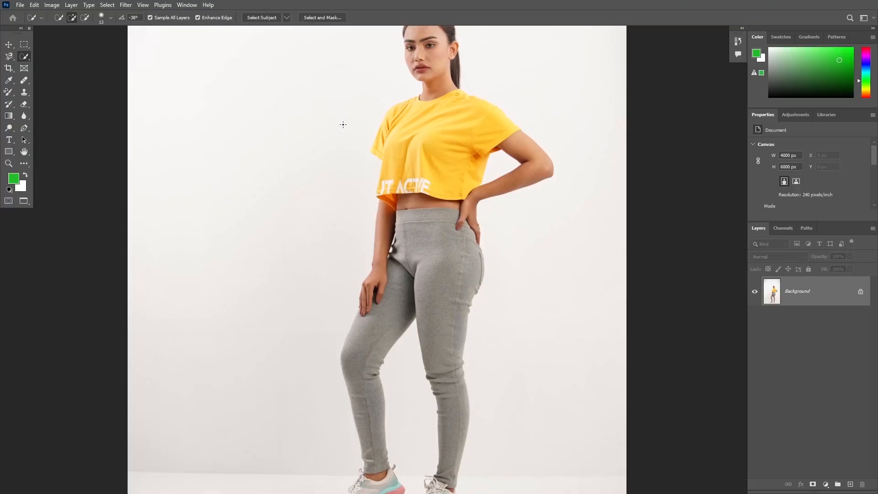
pyautogui.scroll(1, 355, 139)
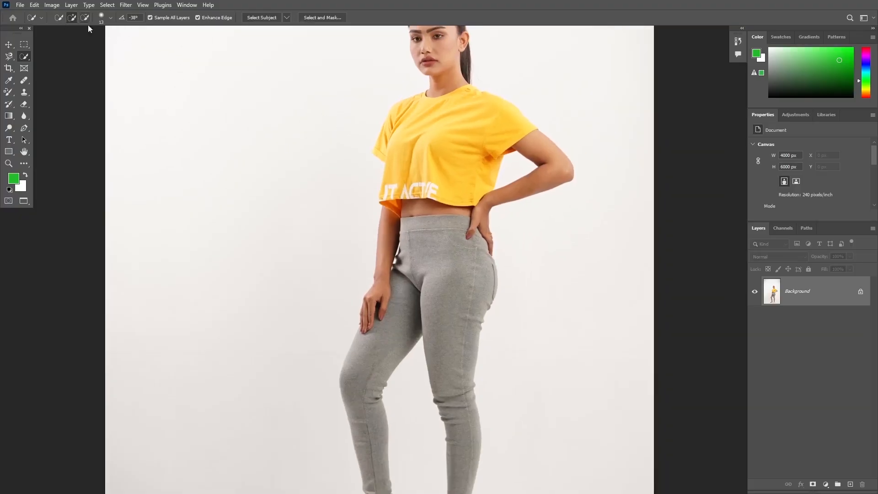
pyautogui.scroll(1, 359, 224)
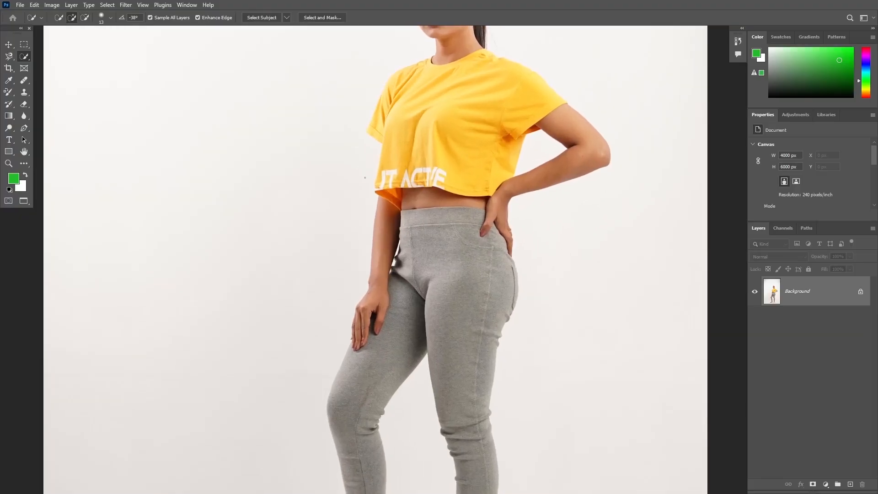
pyautogui.scroll(1, 384, 220)
pyautogui.moveTo(384, 224); pyautogui.dragTo(393, 224)
# Paint a quick selection over the woman's lowered arm, from the shirt hem down to the hand on her thigh
pyautogui.scroll(-2, 407, 214)
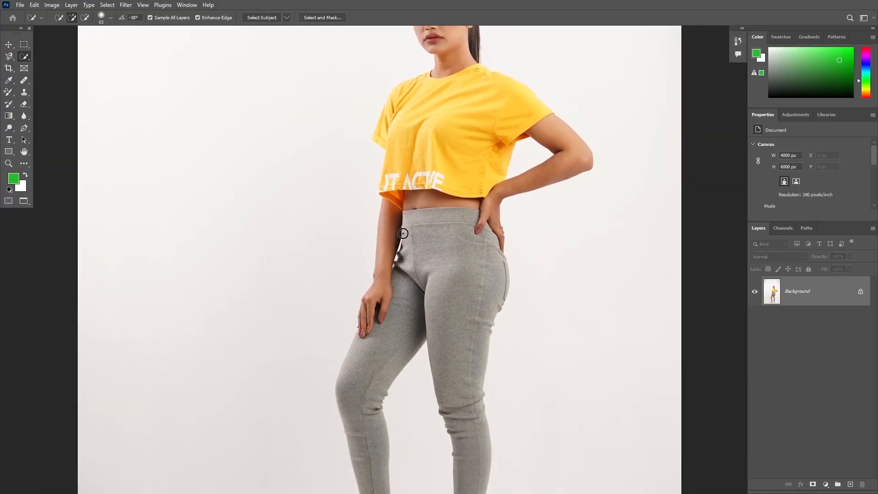
pyautogui.scroll(-1, 400, 228)
pyautogui.scroll(-1, 393, 210)
pyautogui.scroll(2, 388, 195)
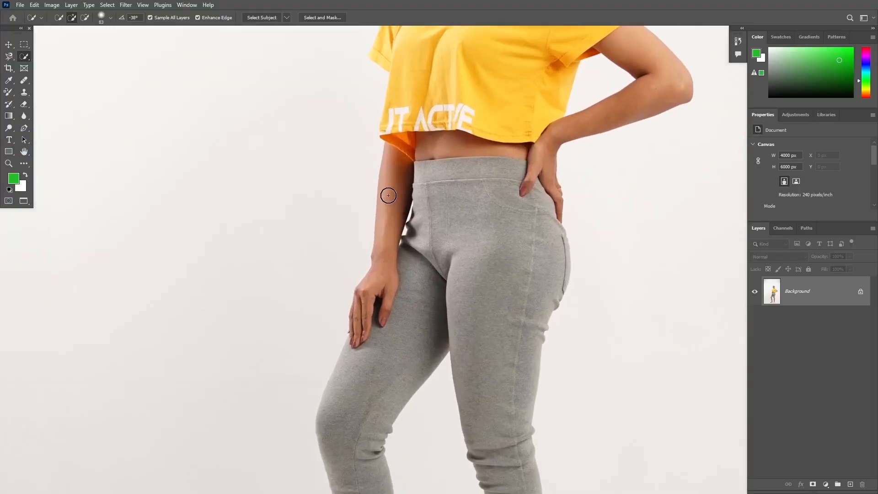
pyautogui.scroll(-1, 393, 286)
pyautogui.moveTo(431, 296); pyautogui.dragTo(405, 249)
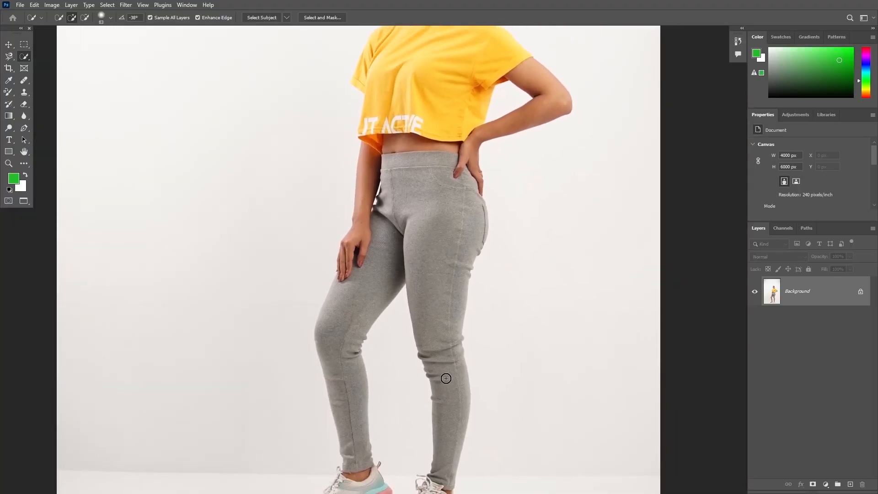
pyautogui.moveTo(444, 318); pyautogui.dragTo(450, 402)
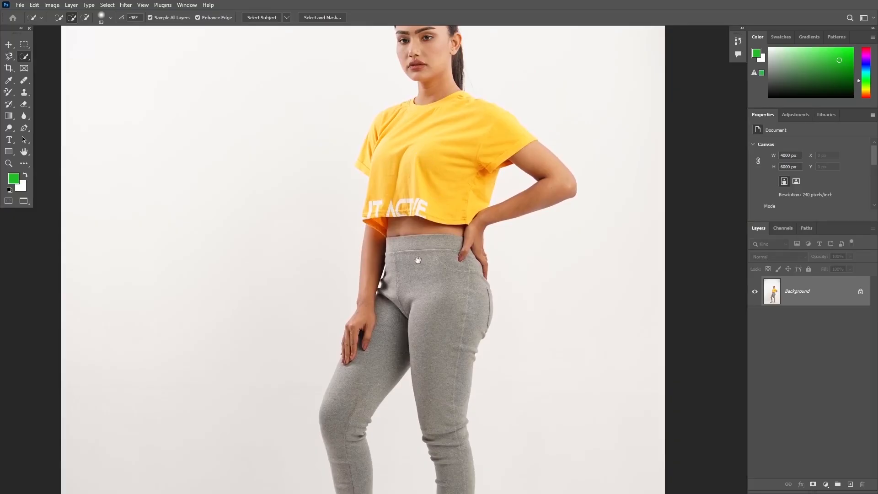
pyautogui.scroll(1, 414, 264)
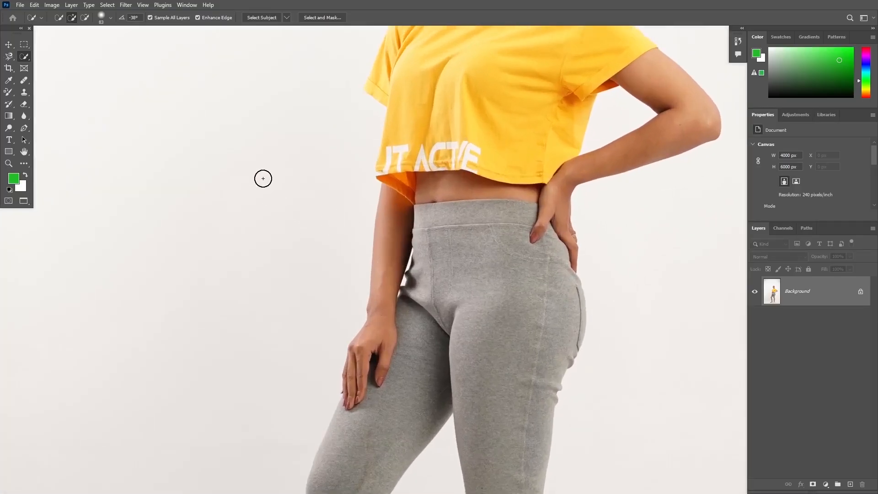
pyautogui.click(390, 201)
pyautogui.moveTo(384, 323)
pyautogui.mouseDown()
pyautogui.moveTo(382, 304)
pyautogui.moveTo(397, 331)
pyautogui.mouseUp()
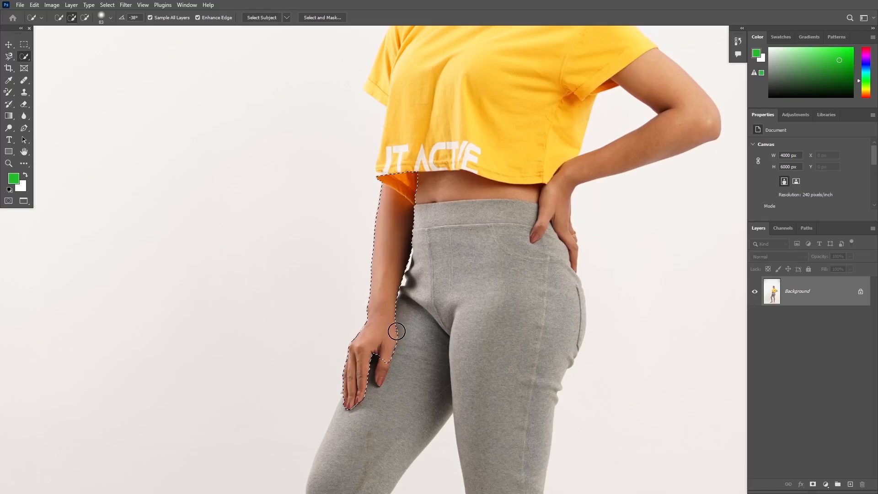
pyautogui.scroll(5, 398, 326)
pyautogui.scroll(-3, 397, 317)
pyautogui.scroll(4, 388, 141)
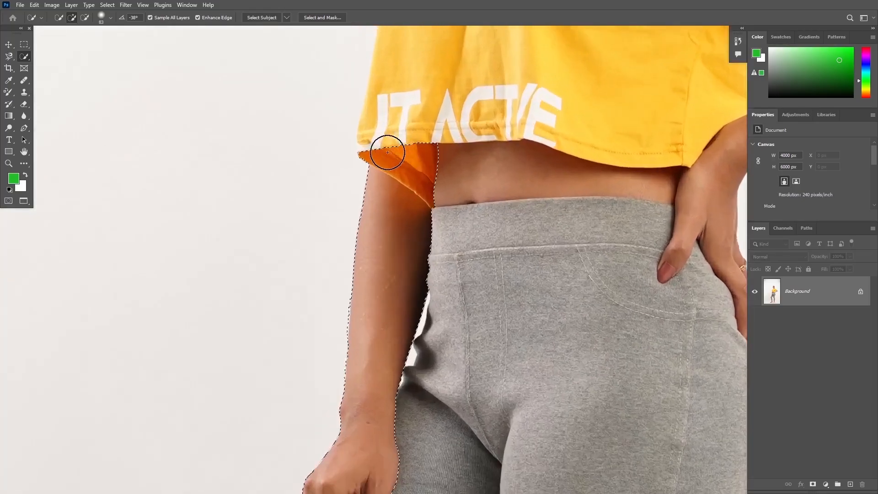
# Switch Quick Selection to subtract mode and remove the orange underside of the shirt hem from the arm selection
pyautogui.scroll(1, 387, 152)
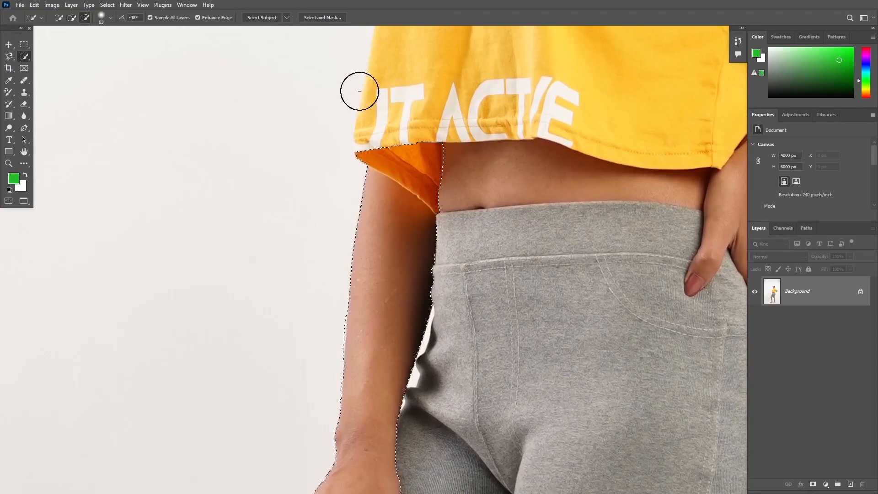
pyautogui.click(85, 17)
pyautogui.click(73, 20)
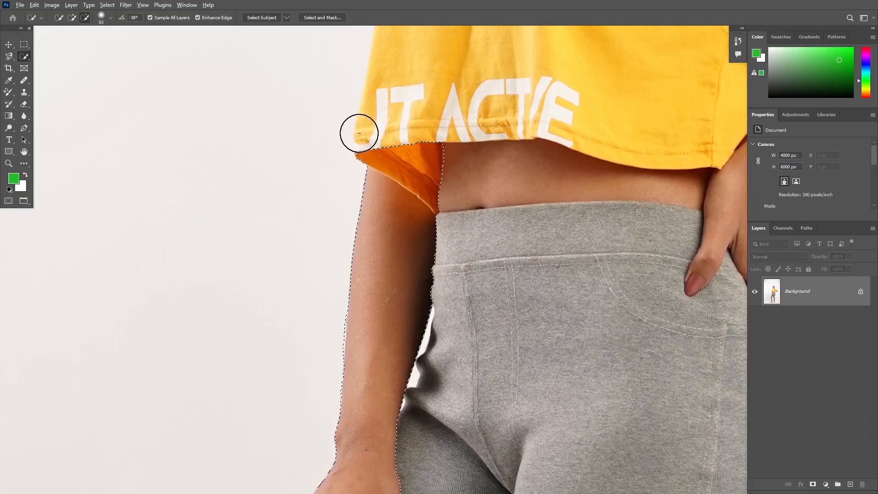
pyautogui.moveTo(360, 133); pyautogui.dragTo(404, 142)
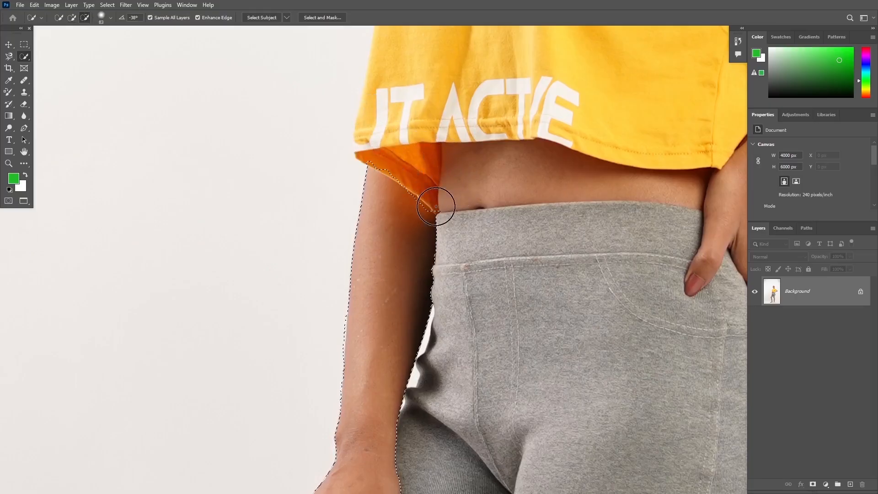
# Add the whole thumb to the selection with a smaller brush and subtract the trouser gap between thumb and fingers
pyautogui.scroll(-8, 436, 207)
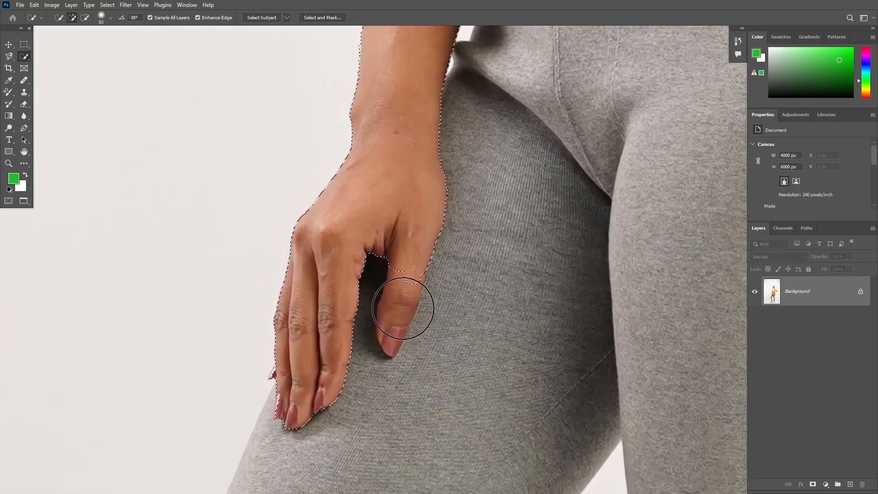
pyautogui.scroll(3, 403, 308)
pyautogui.moveTo(406, 302); pyautogui.dragTo(395, 300)
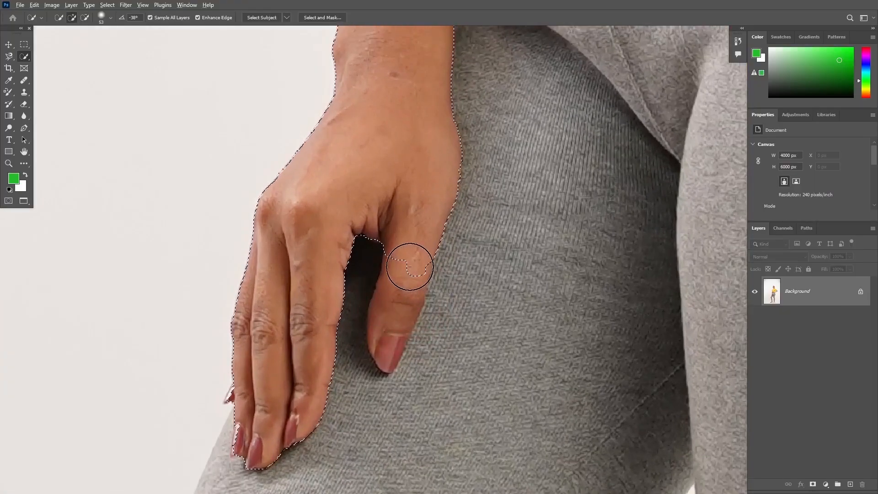
pyautogui.moveTo(410, 267)
pyautogui.mouseDown()
pyautogui.moveTo(398, 266)
pyautogui.moveTo(406, 273)
pyautogui.moveTo(392, 326)
pyautogui.mouseUp()
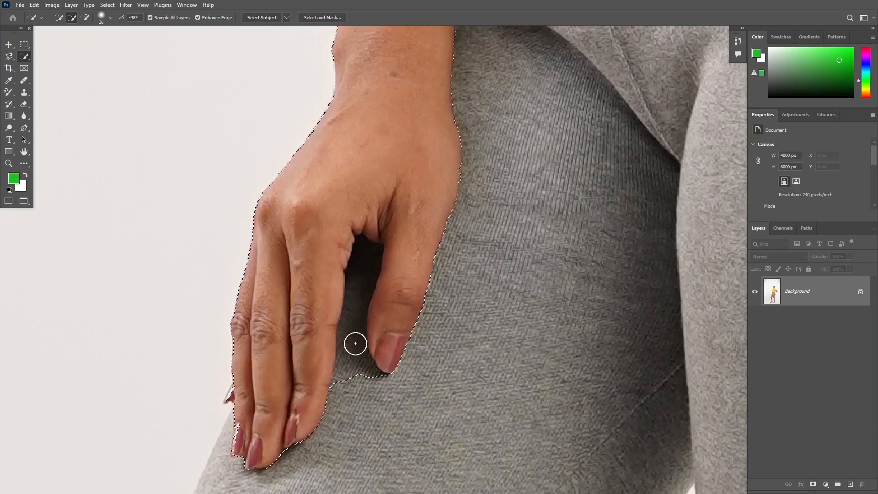
pyautogui.press('alt')
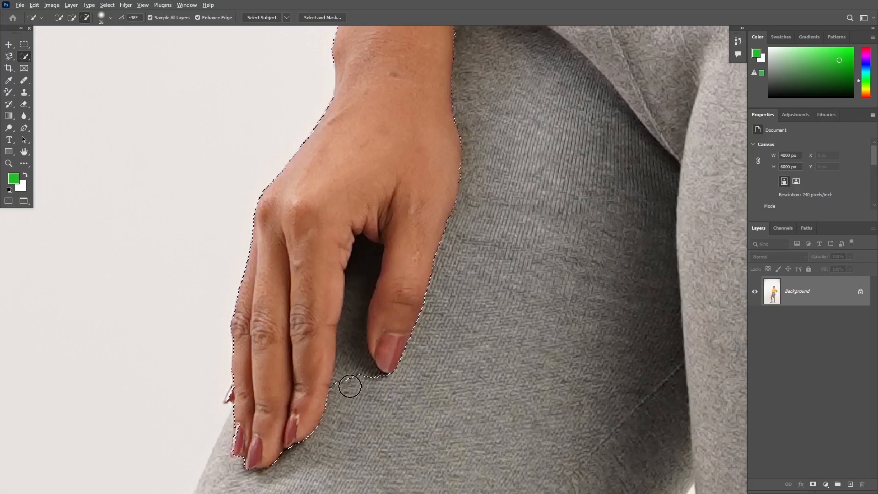
pyautogui.moveTo(350, 387); pyautogui.dragTo(367, 259)
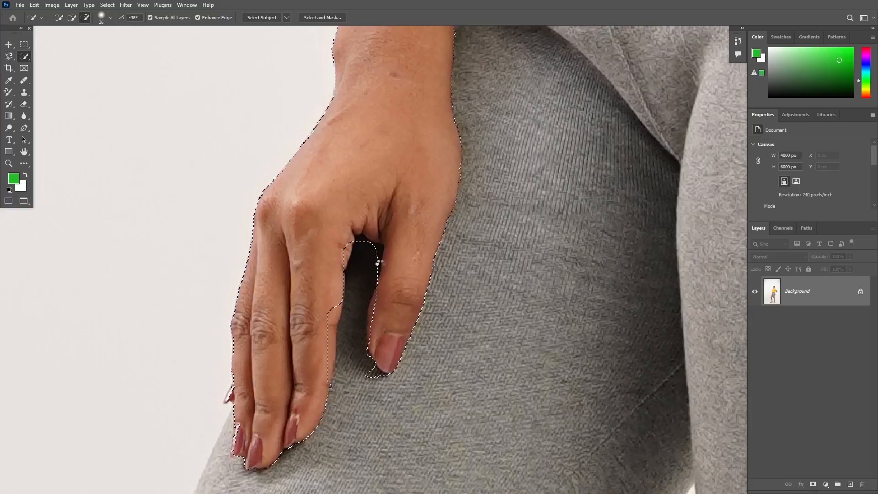
# Enlarge the Quick Selection brush in its brush settings
pyautogui.scroll(-2, 384, 268)
pyautogui.scroll(-4, 390, 266)
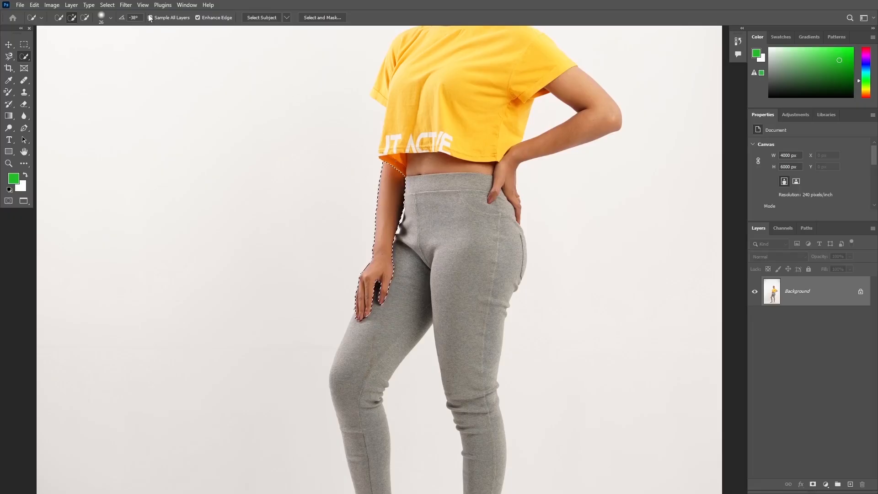
pyautogui.click(100, 17)
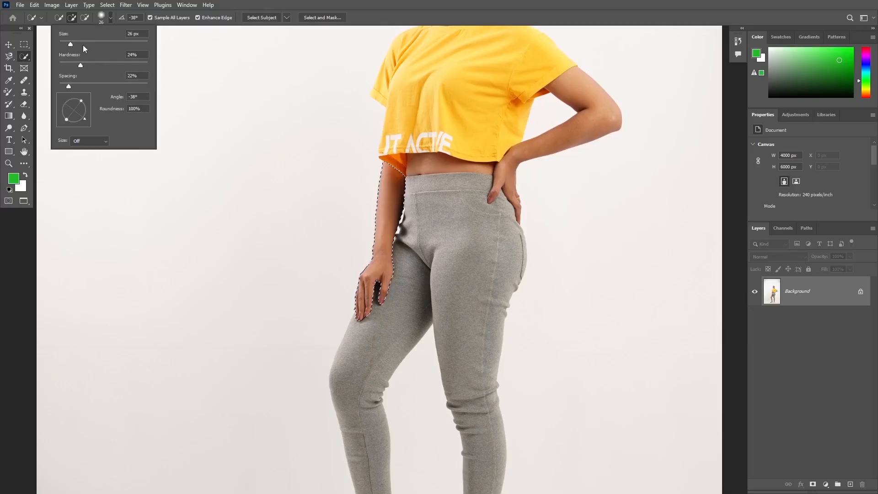
pyautogui.moveTo(71, 43); pyautogui.dragTo(136, 44)
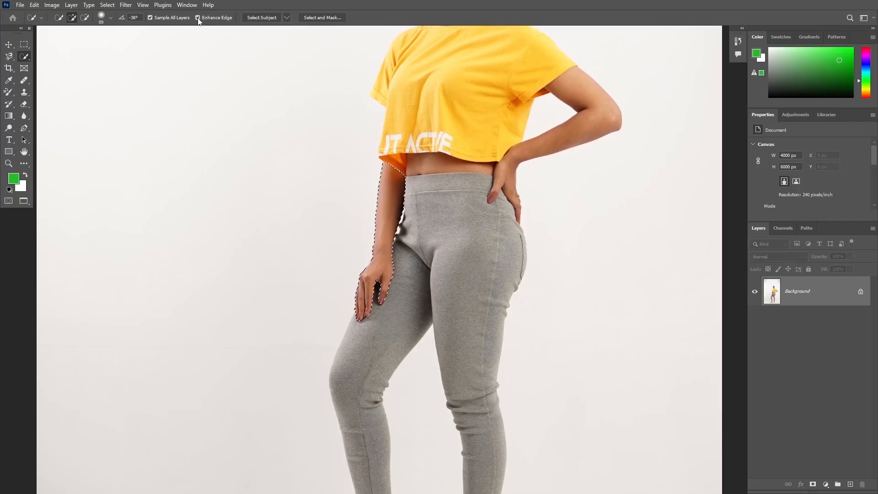
# Duplicate the Background layer and add a layer mask to the copy from the arm selection
pyautogui.scroll(8, 382, 249)
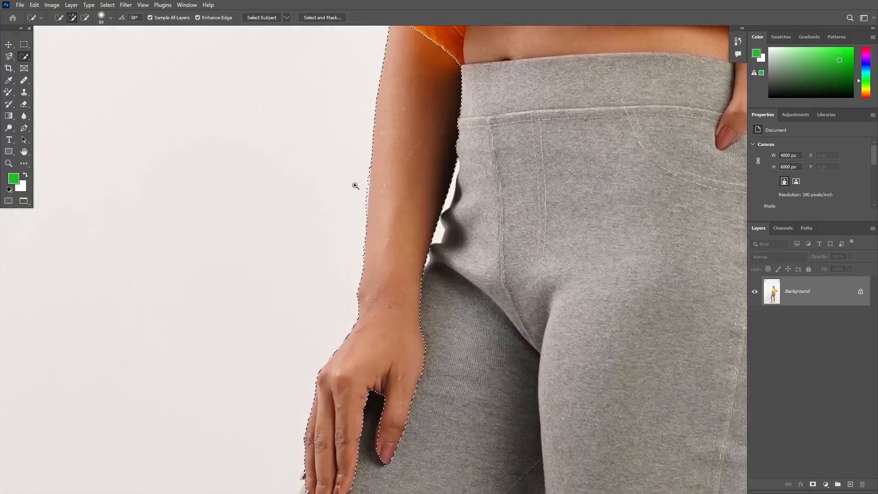
pyautogui.scroll(-8, 375, 217)
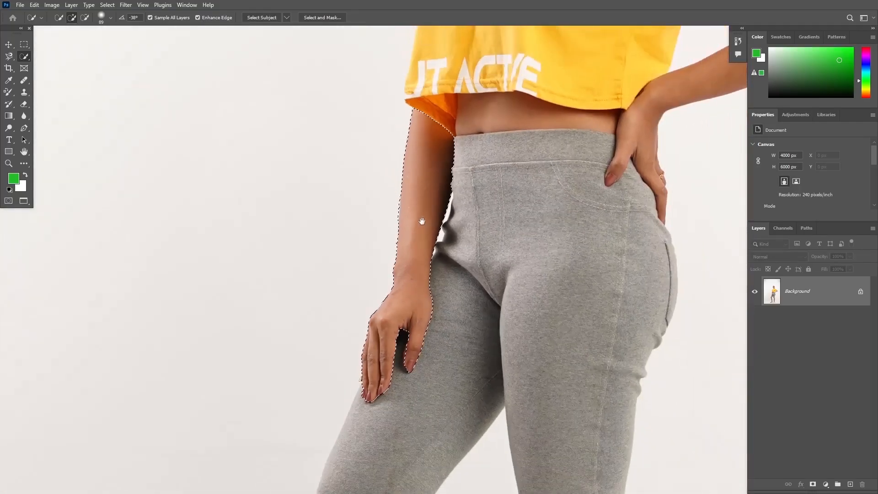
pyautogui.scroll(-1, 551, 211)
pyautogui.scroll(-1, 551, 212)
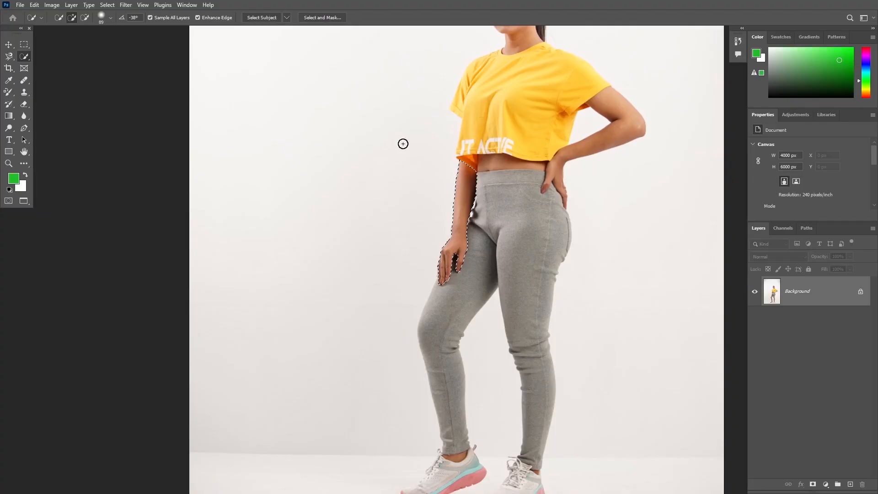
pyautogui.scroll(3, 459, 194)
pyautogui.scroll(-2, 494, 198)
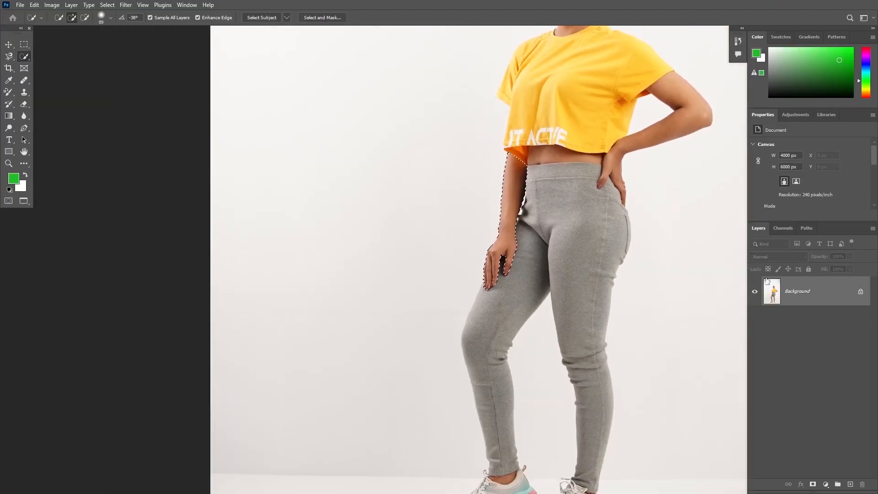
pyautogui.moveTo(805, 291); pyautogui.dragTo(851, 484)
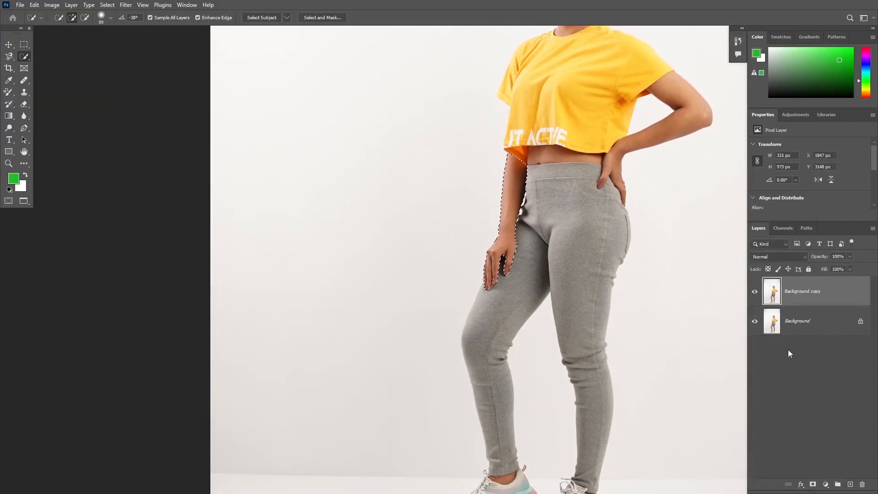
pyautogui.hotkey('ctrl', 'd')
pyautogui.press('d')
pyautogui.click(813, 484)
# Show the copy's layer mask on its own, examine the edges along the forearm closely, and return to the image
pyautogui.keyDown('alt'); pyautogui.click(795, 291); pyautogui.keyUp('alt')
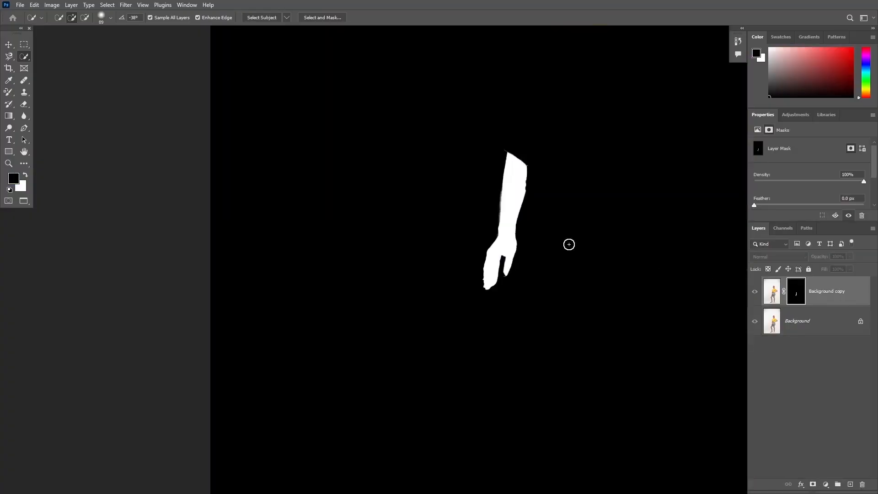
pyautogui.scroll(4, 435, 176)
pyautogui.scroll(5, 518, 220)
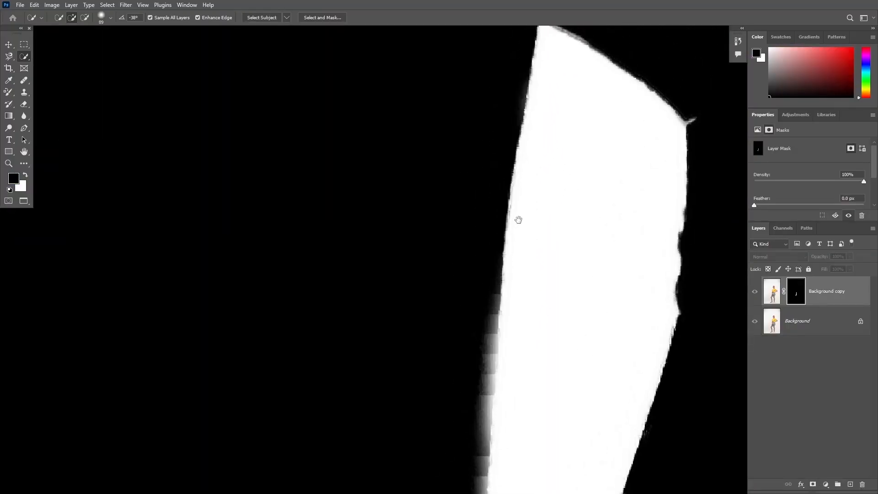
pyautogui.press('[')
pyautogui.press('[')
pyautogui.scroll(-3, 501, 313)
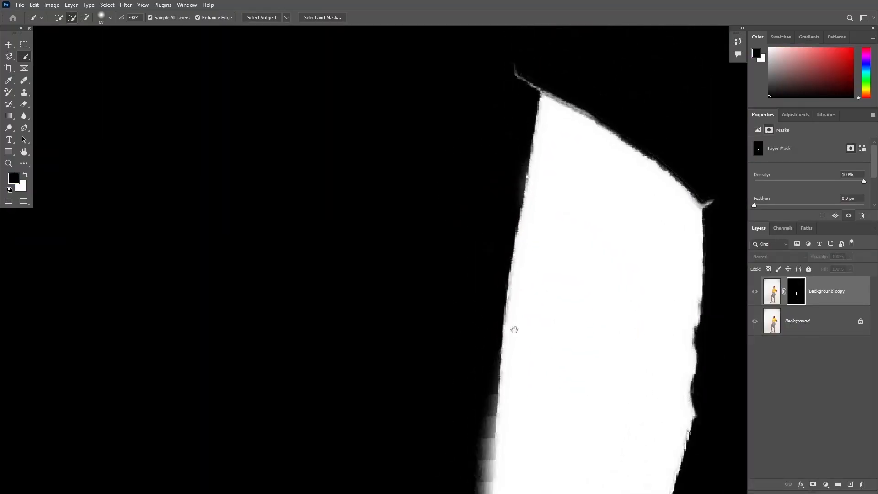
pyautogui.moveTo(513, 329); pyautogui.dragTo(505, 211)
pyautogui.scroll(-2, 466, 359)
pyautogui.moveTo(488, 323); pyautogui.dragTo(488, 273)
pyautogui.scroll(-2, 488, 274)
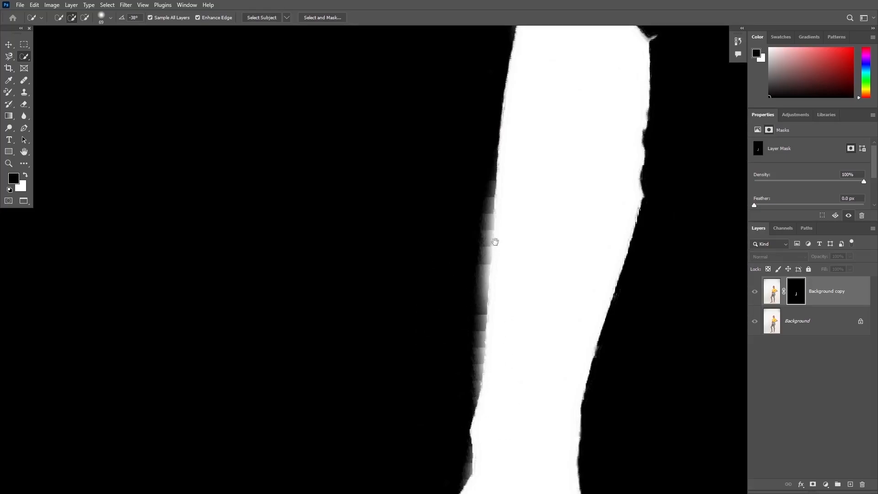
pyautogui.scroll(4, 469, 274)
pyautogui.press('[')
pyautogui.press('[')
pyautogui.scroll(-2, 553, 264)
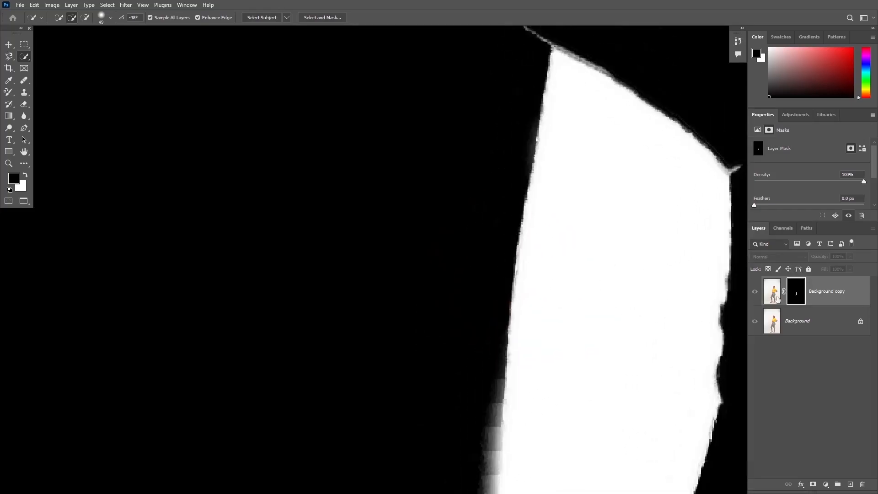
pyautogui.keyDown('alt'); pyautogui.click(796, 292); pyautogui.keyUp('alt')
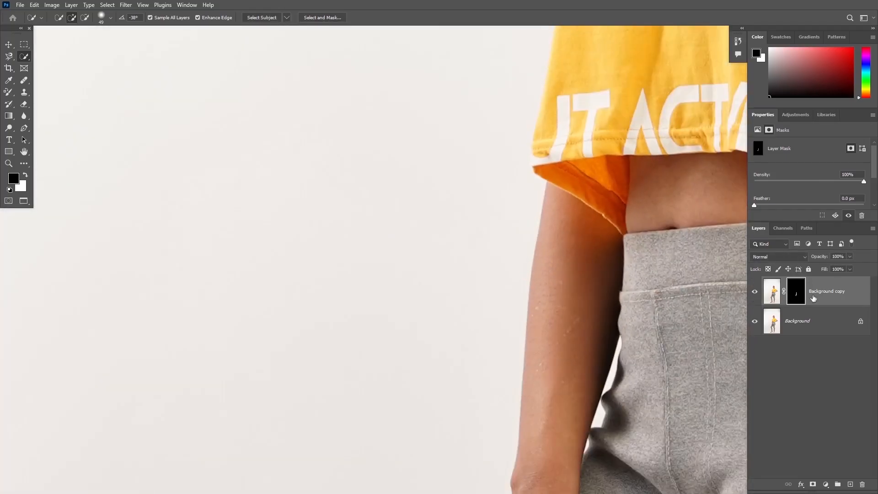
# Delete the layer mask from the Background copy without applying it
pyautogui.moveTo(801, 295); pyautogui.dragTo(862, 485)
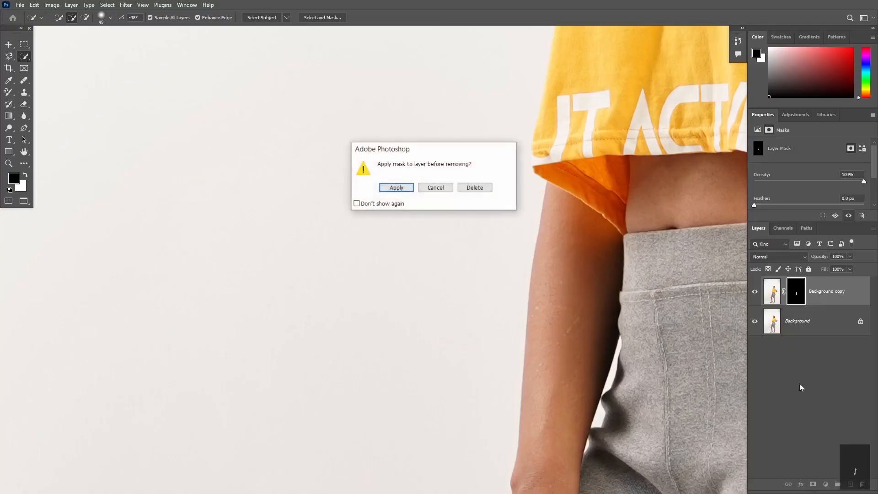
pyautogui.click(475, 188)
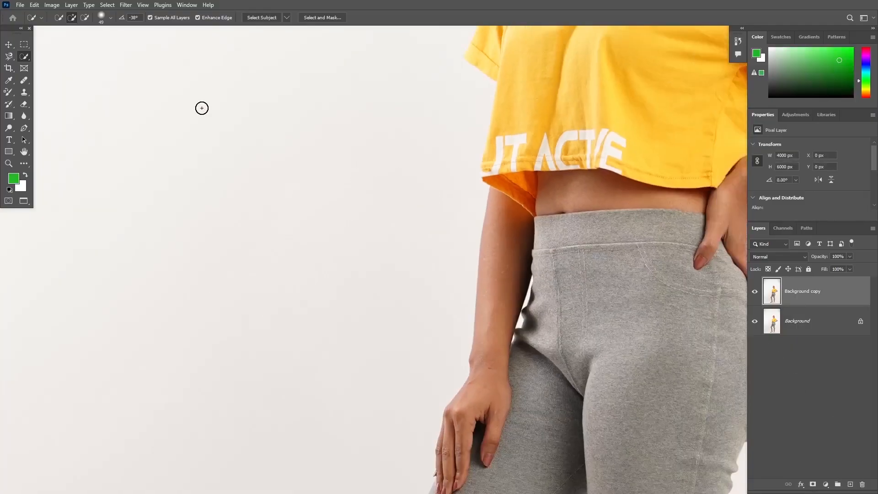
# Turn off Enhance Edge, paint a quick selection down the lowered arm, and add it as a mask on the copy
pyautogui.scroll(2, 500, 224)
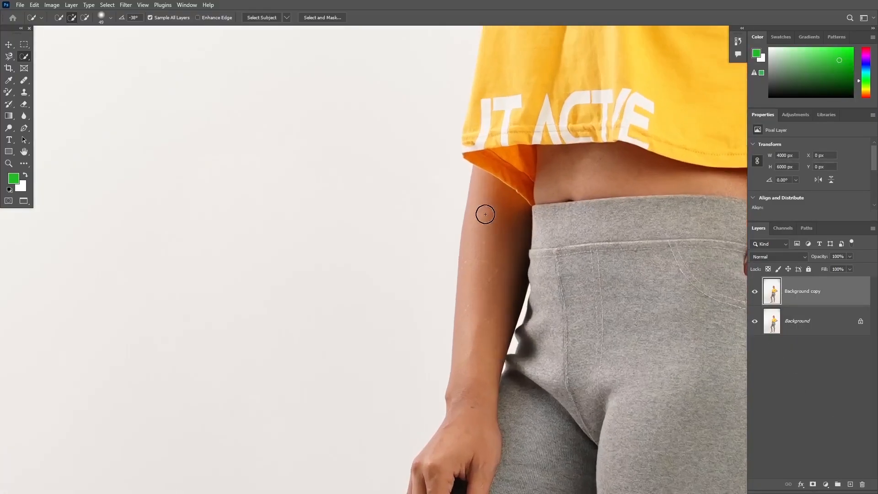
pyautogui.moveTo(487, 212)
pyautogui.mouseDown()
pyautogui.moveTo(480, 317)
pyautogui.moveTo(497, 296)
pyautogui.mouseUp()
pyautogui.scroll(-2, 488, 284)
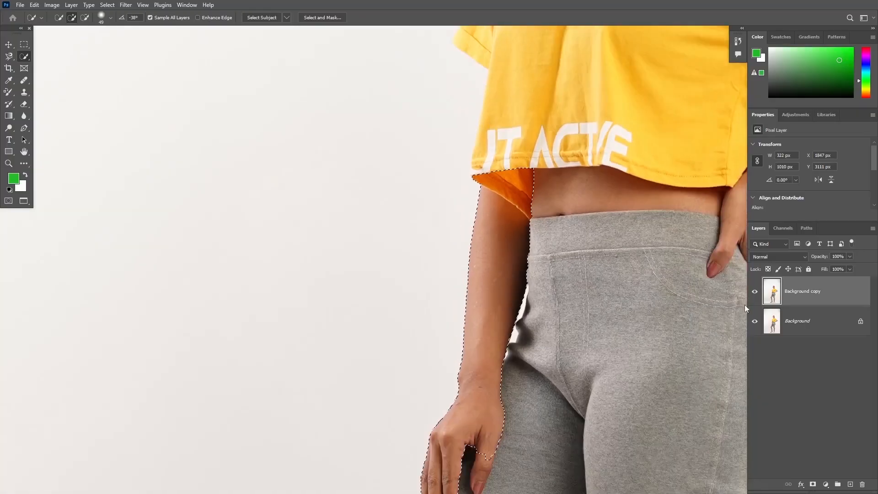
pyautogui.click(814, 489)
# Show the new layer mask on its own, inspect the forearm's edge made without Enhance Edge, and return to the image
pyautogui.keyDown('alt'); pyautogui.click(801, 298); pyautogui.keyUp('alt')
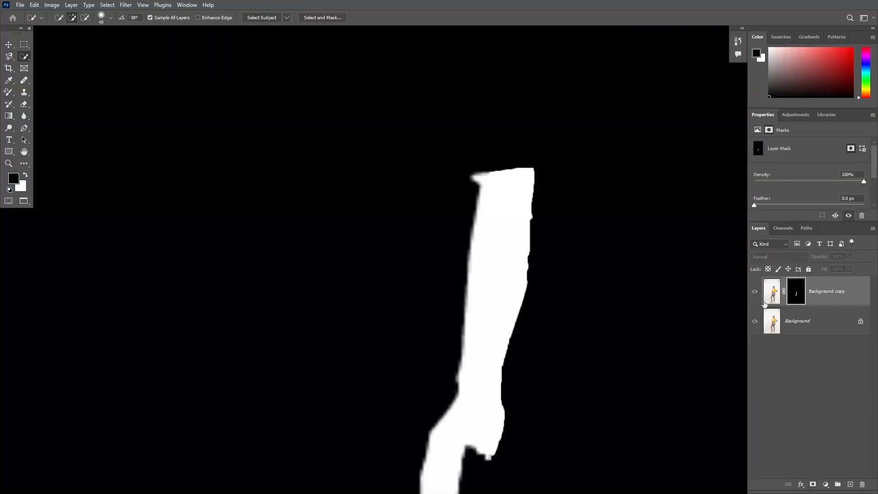
pyautogui.scroll(3, 455, 294)
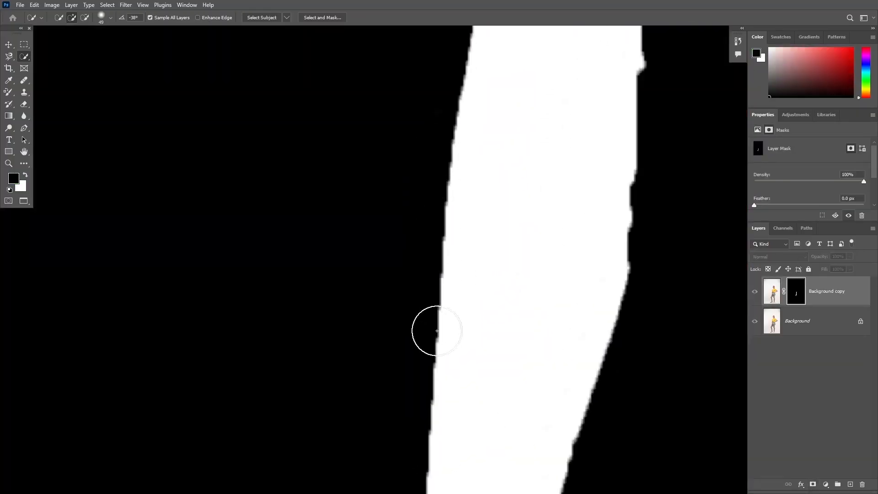
pyautogui.scroll(-1, 504, 310)
pyautogui.scroll(-1, 504, 311)
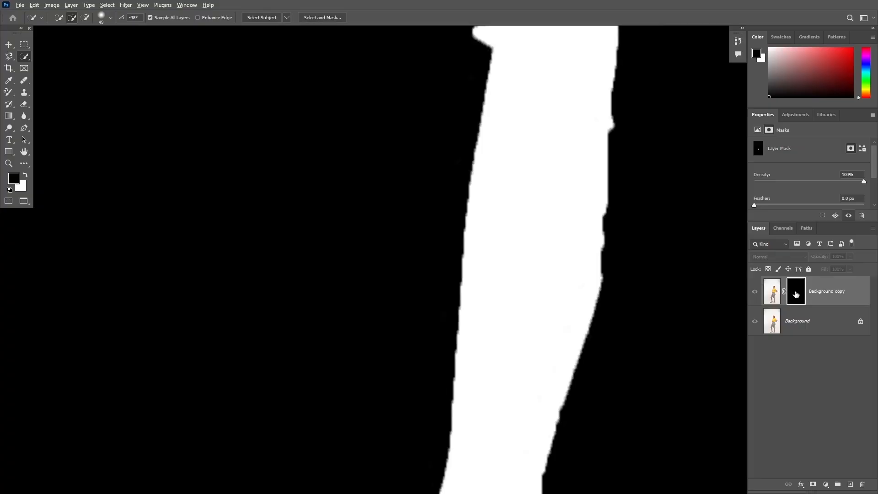
pyautogui.keyDown('alt'); pyautogui.click(796, 295); pyautogui.keyUp('alt')
# Turn Enhance Edge back on and discard the copy's layer mask without applying it
pyautogui.click(198, 18)
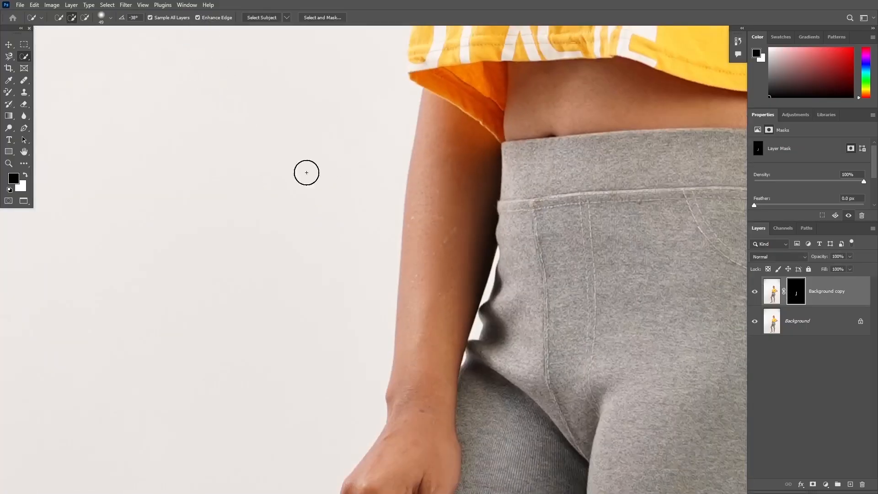
pyautogui.scroll(-1, 412, 251)
pyautogui.moveTo(798, 302); pyautogui.dragTo(863, 484)
pyautogui.click(480, 188)
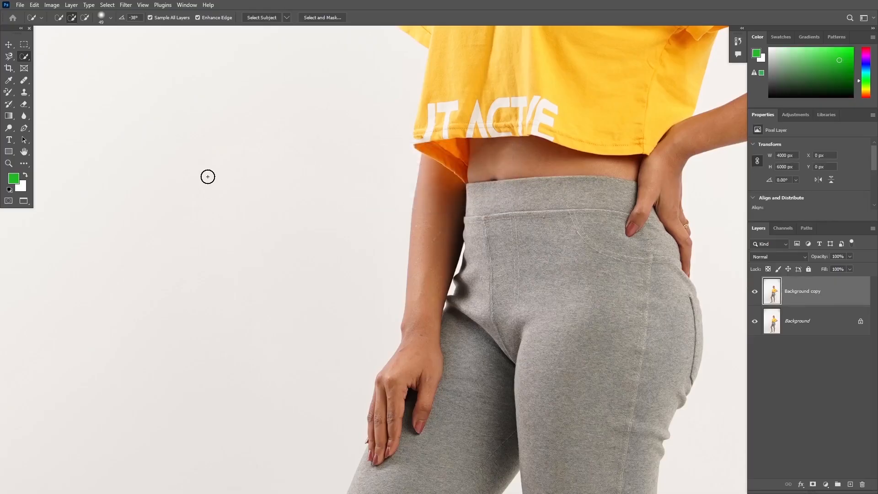
# Switch to the Magic Wand tool and bring the woman's legs and shoes into view
pyautogui.scroll(-1, 366, 208)
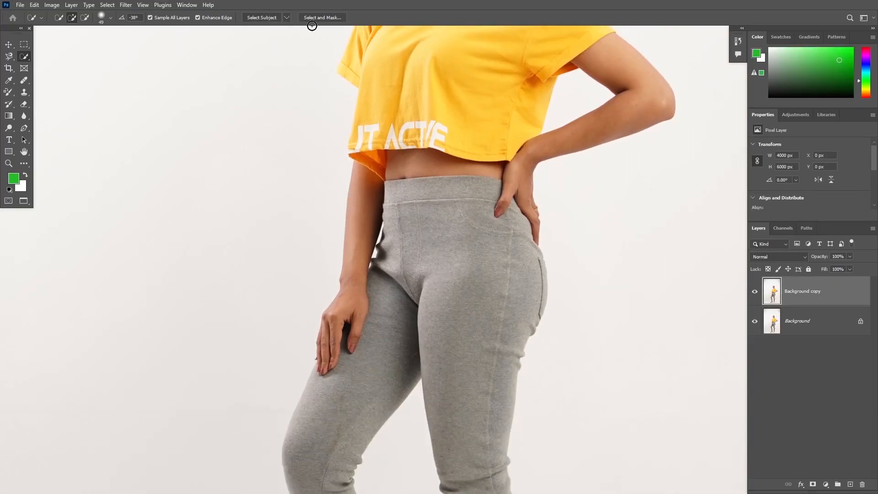
pyautogui.click(21, 56)
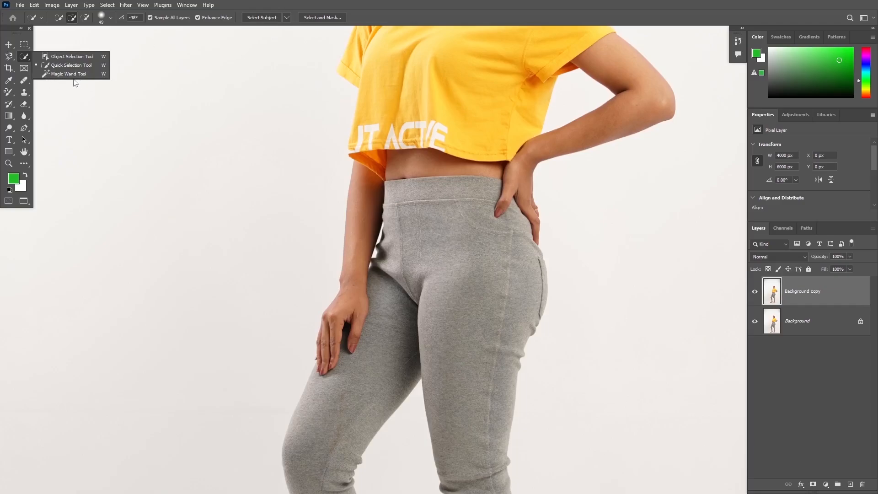
pyautogui.click(68, 74)
pyautogui.scroll(-2, 360, 154)
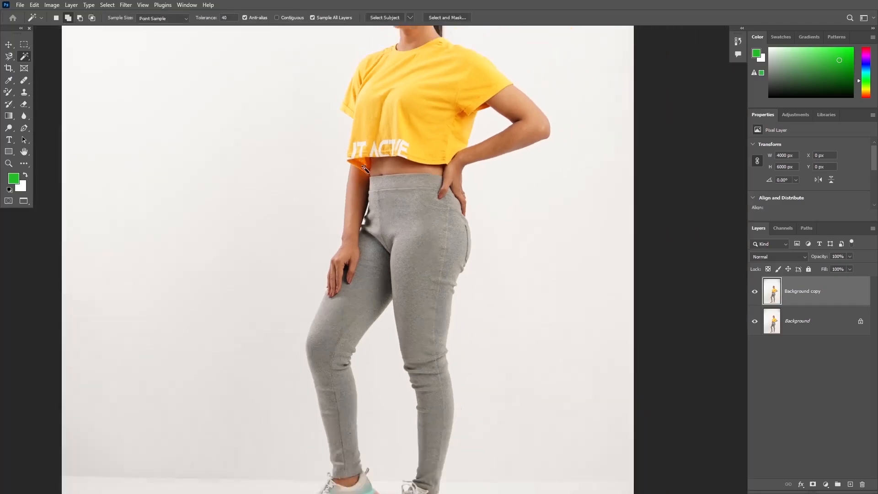
pyautogui.scroll(1, 321, 180)
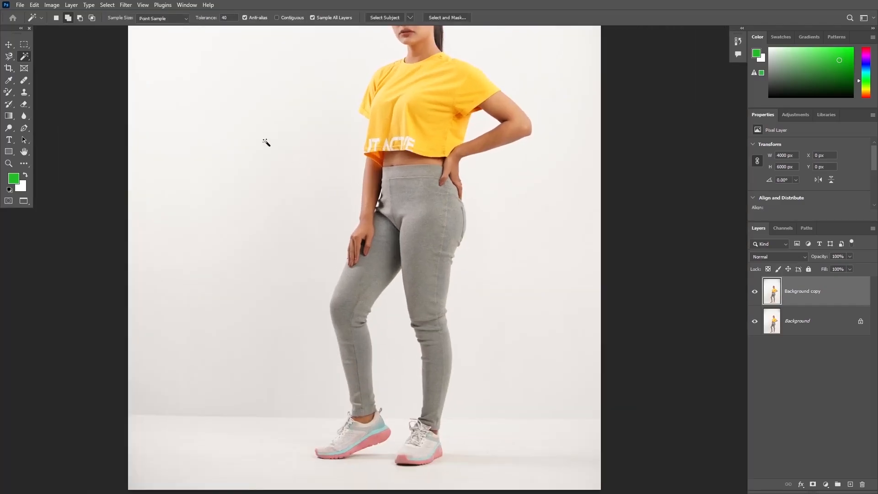
# Set the Magic Wand's tolerance to 5 and select the white wall beside the woman
pyautogui.click(68, 18)
pyautogui.scroll(-1, 319, 178)
pyautogui.moveTo(324, 154); pyautogui.dragTo(324, 178)
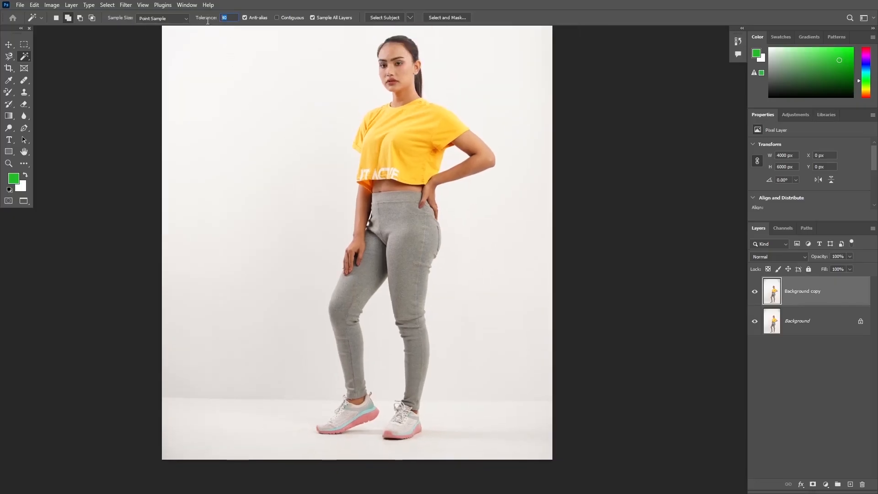
pyautogui.write('5')
pyautogui.moveTo(314, 186); pyautogui.dragTo(347, 231)
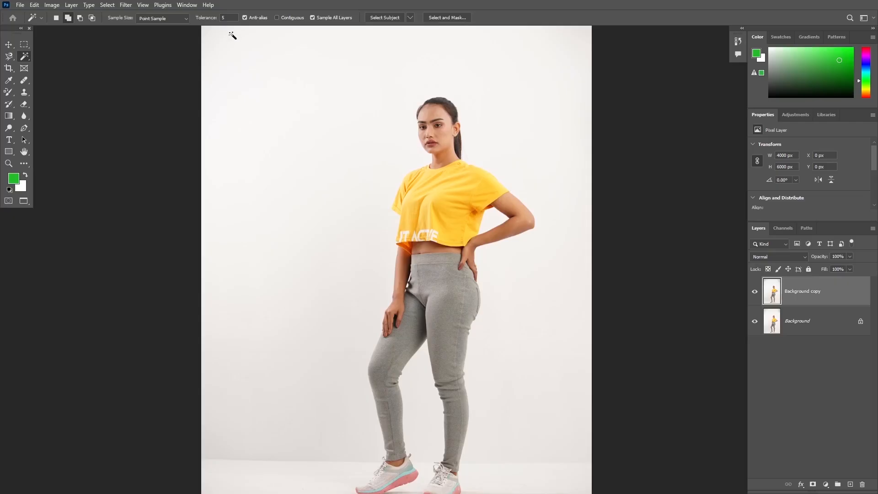
pyautogui.scroll(-1, 298, 104)
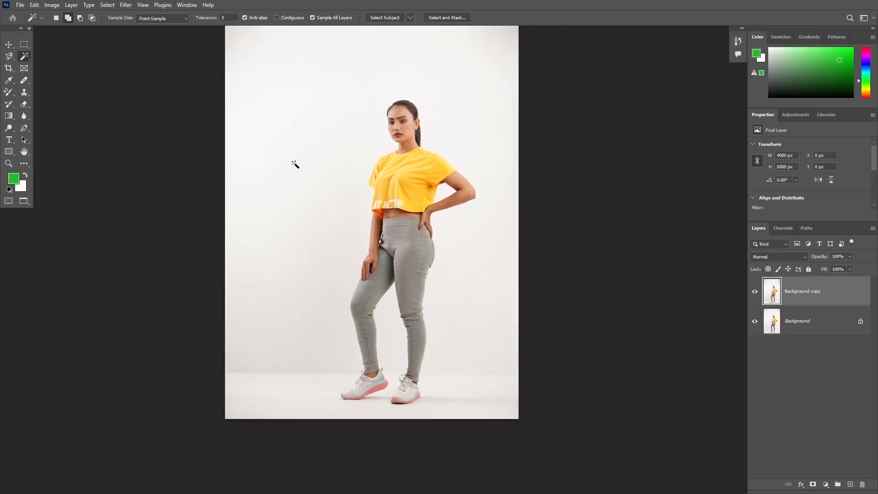
pyautogui.click(310, 182)
pyautogui.scroll(-1, 302, 150)
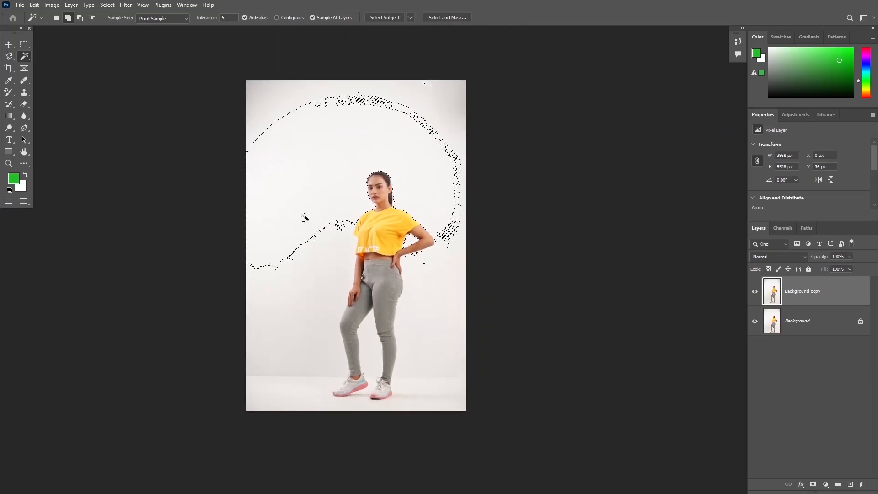
# Set the tolerance to 10, clear the earlier selection, and sample the white wall again
pyautogui.doubleClick(224, 17)
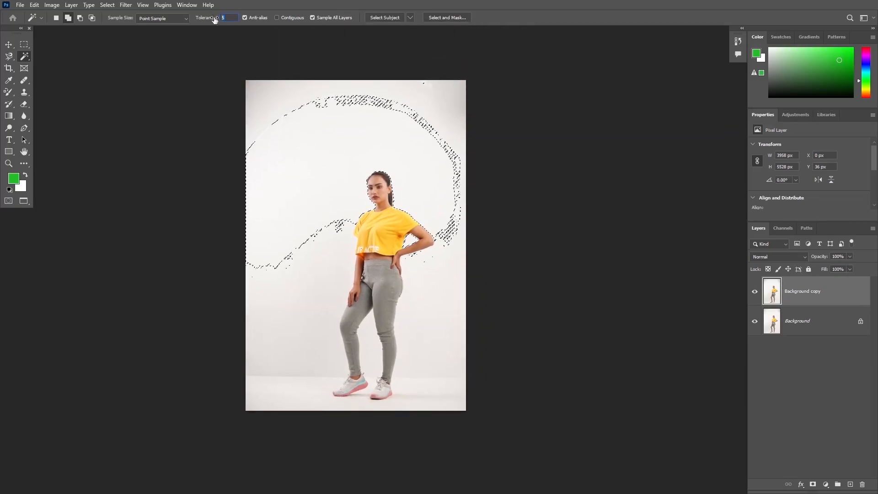
pyautogui.write('10')
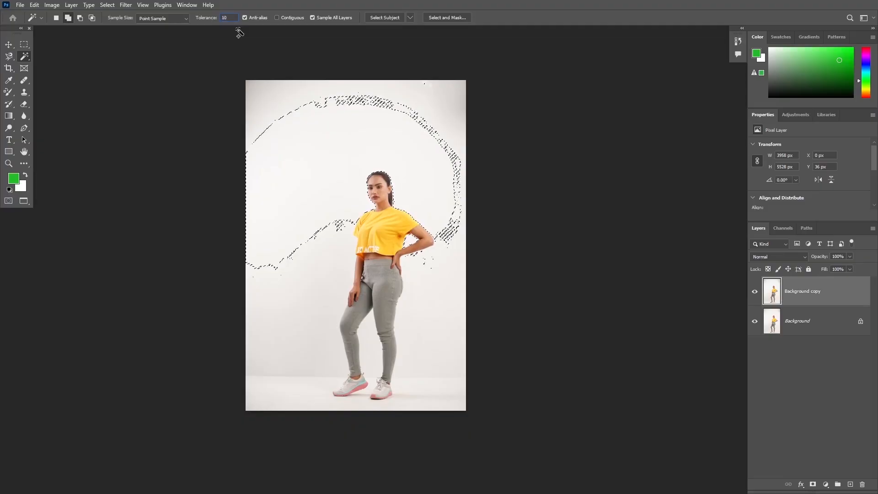
pyautogui.rightClick(303, 186)
pyautogui.click(287, 198)
pyautogui.rightClick(287, 196)
pyautogui.click(407, 198)
pyautogui.hotkey('ctrl', 'd')
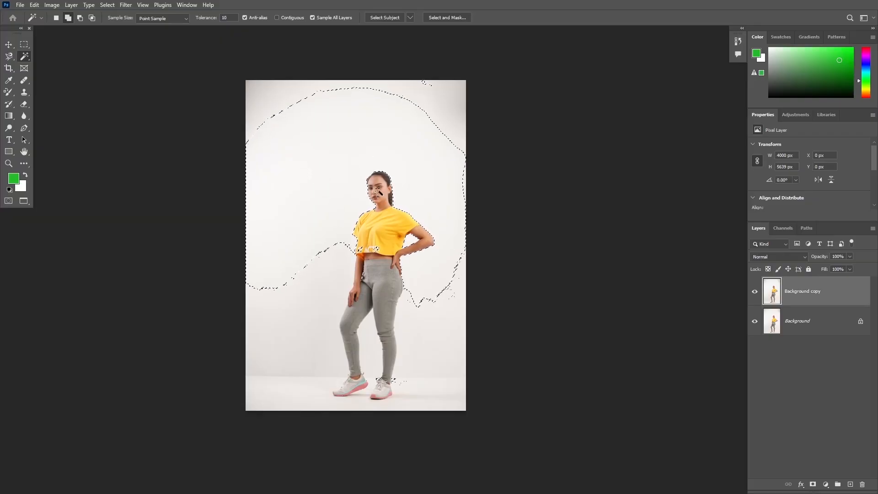
# Deselect, set the tolerance to 20, and sample the same part of the white wall to compare its coverage
pyautogui.hotkey('ctrl', 'd')
pyautogui.click(301, 201)
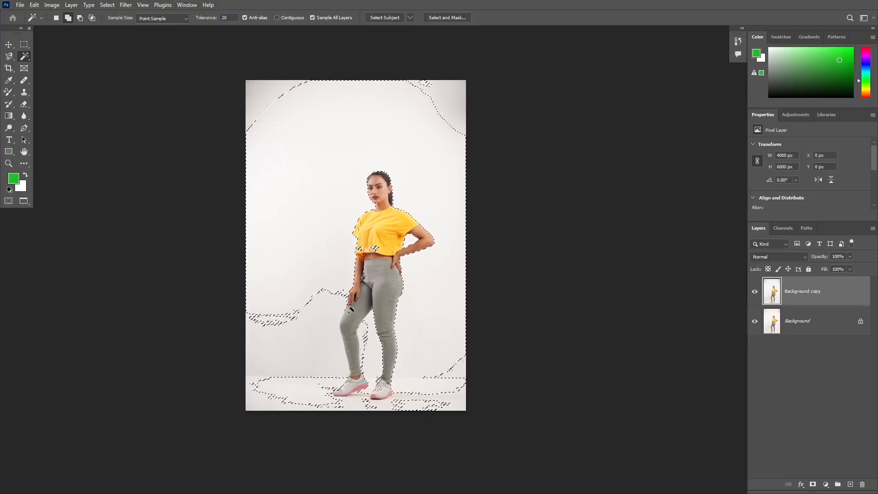
pyautogui.scroll(3, 337, 304)
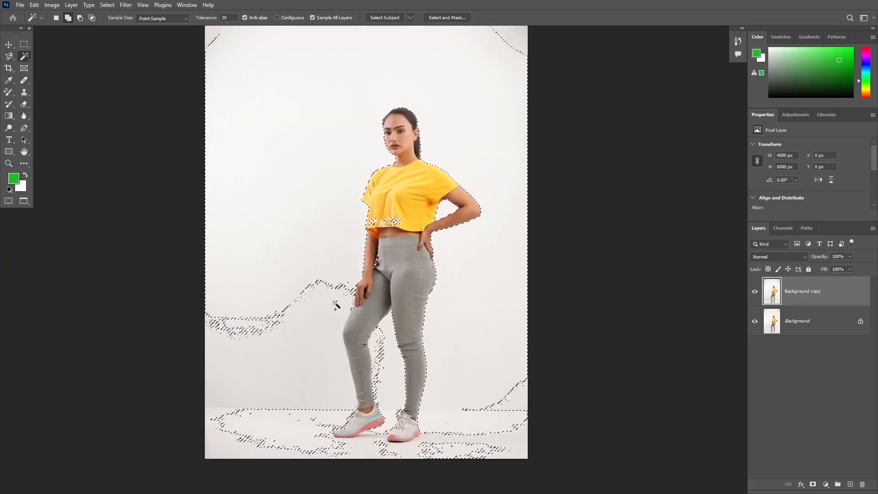
pyautogui.scroll(-5, 342, 304)
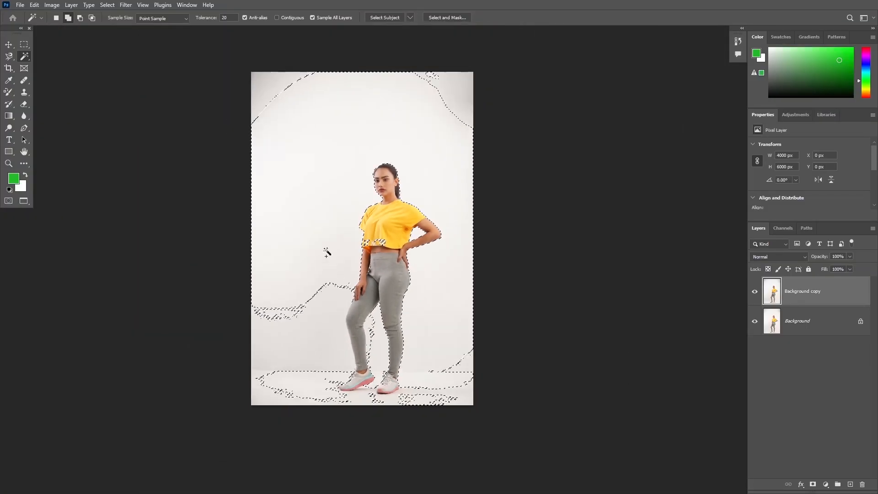
# Select the wall afresh at tolerance 20, add the backdrop between the legs, check the outline around the body, and deselect
pyautogui.hotkey('ctrl', 'd')
pyautogui.scroll(3, 341, 255)
pyautogui.scroll(-3, 333, 259)
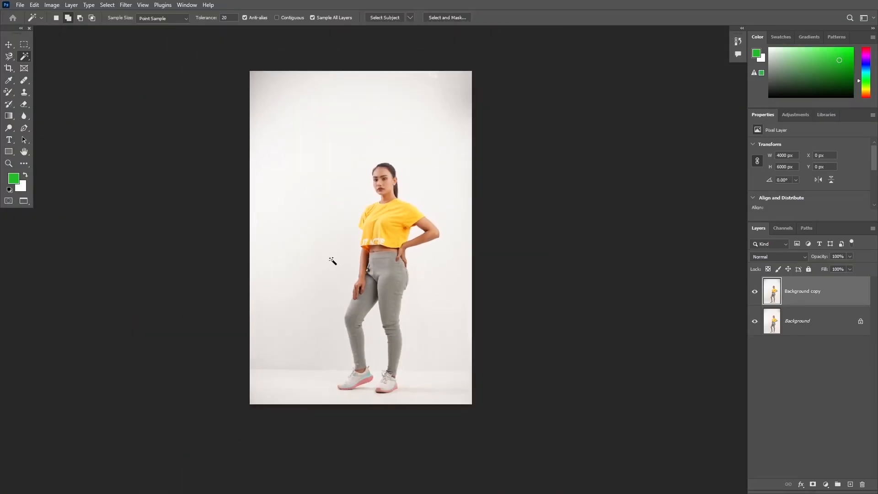
pyautogui.scroll(2, 456, 314)
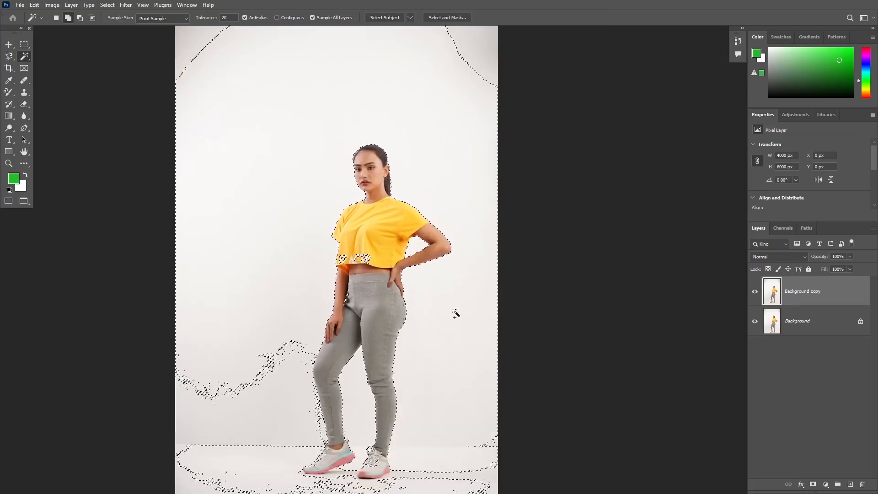
pyautogui.click(360, 399)
pyautogui.scroll(3, 379, 326)
pyautogui.scroll(-1, 431, 296)
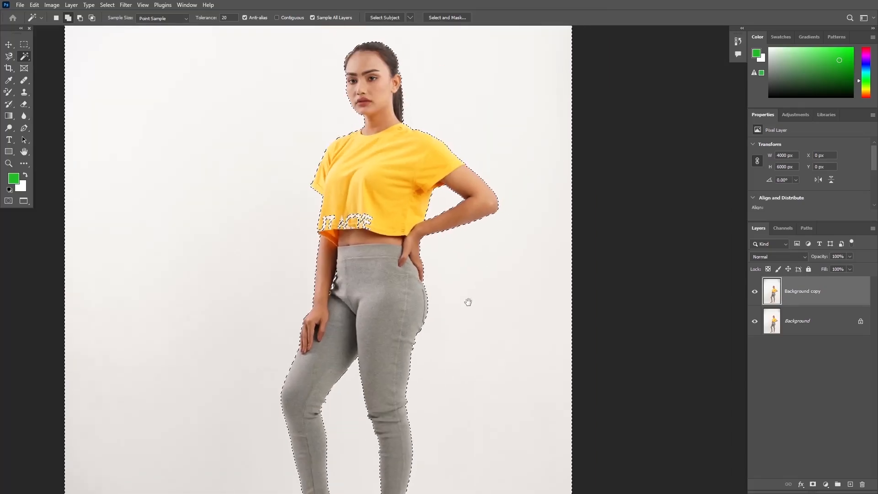
pyautogui.moveTo(490, 224); pyautogui.dragTo(450, 301)
pyautogui.hotkey('ctrl', 'd')
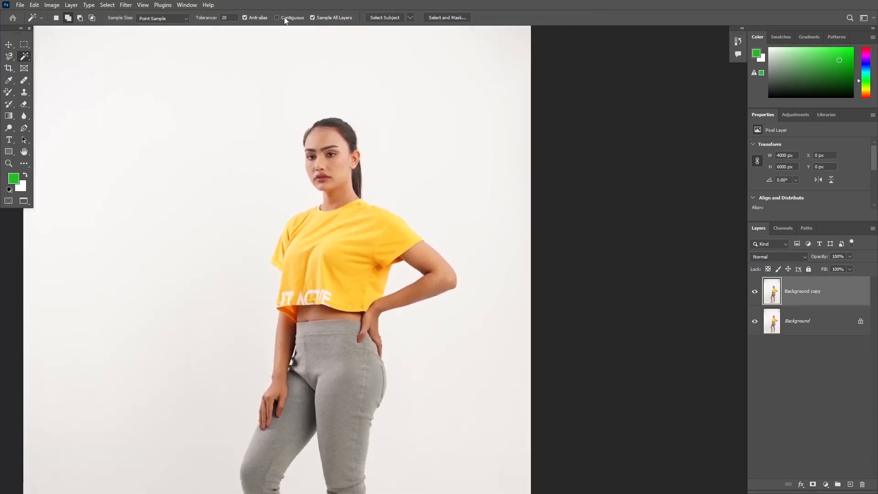
# Turn on Contiguous and select the yellow fabric on the front of the woman's shirt
pyautogui.click(277, 18)
pyautogui.scroll(-1, 275, 51)
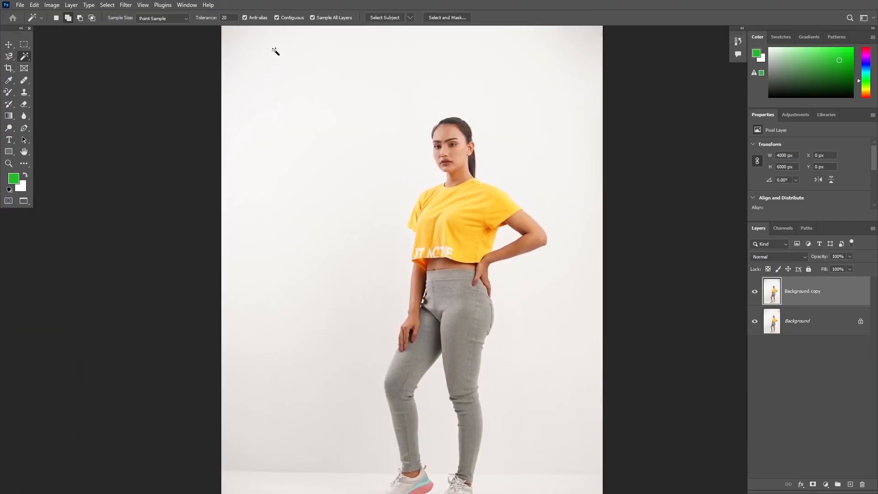
pyautogui.scroll(2, 394, 233)
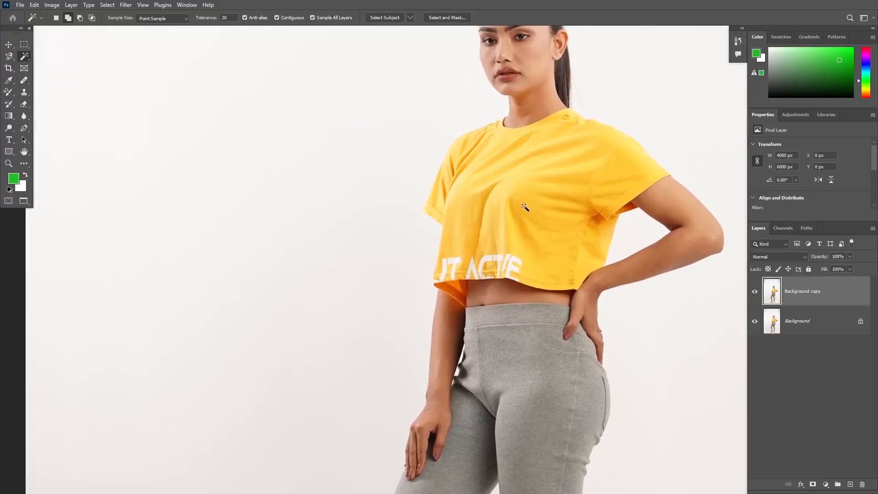
pyautogui.click(525, 207)
pyautogui.scroll(2, 443, 241)
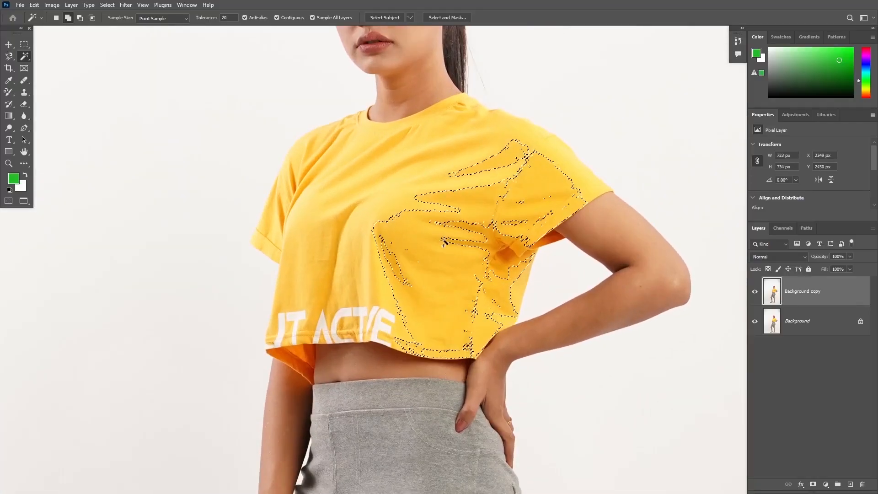
pyautogui.scroll(3, 443, 241)
pyautogui.scroll(-2, 470, 248)
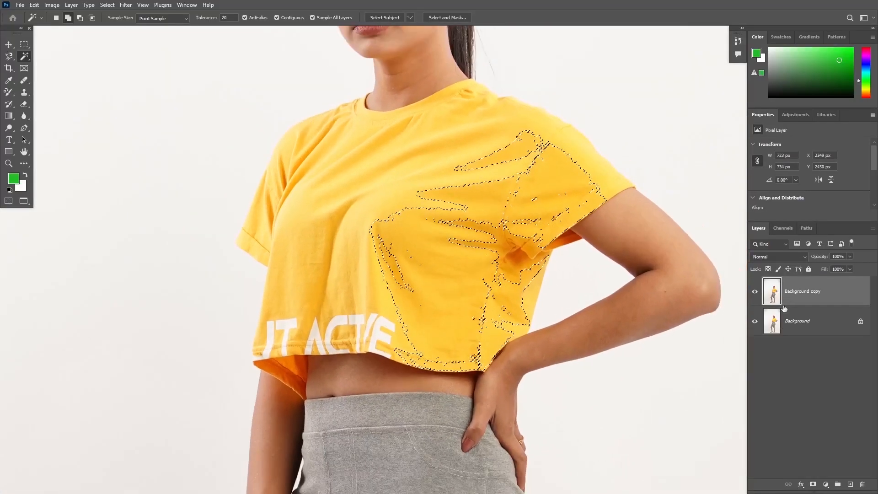
# Add a white (ffffff) Solid Color fill layer directly above the Background layer, masked to the selected shirt area
pyautogui.click(796, 321)
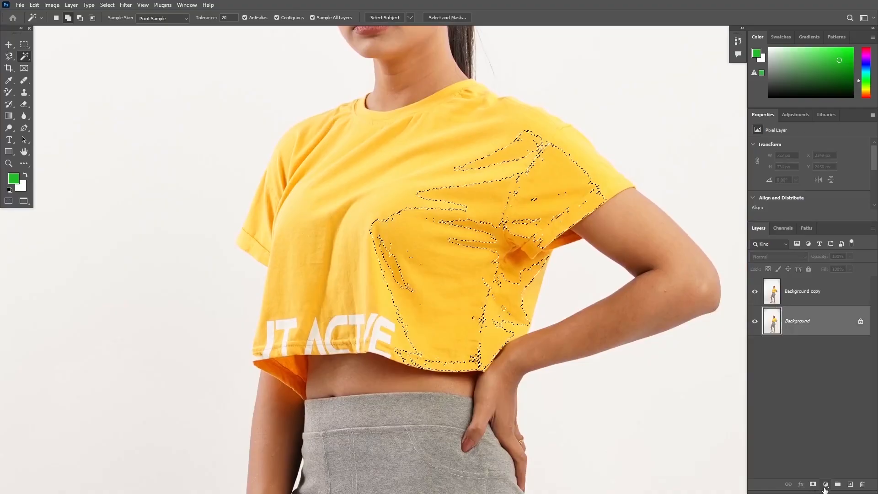
pyautogui.click(826, 485)
pyautogui.click(774, 321)
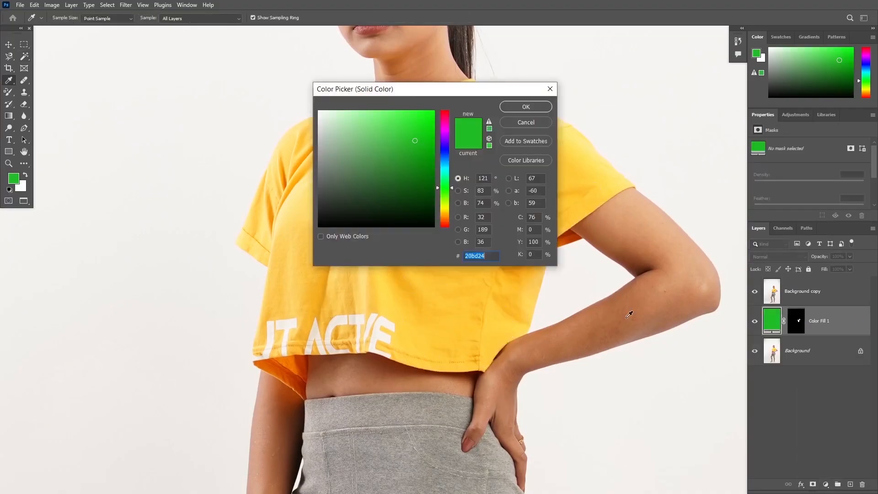
pyautogui.write('ffffff')
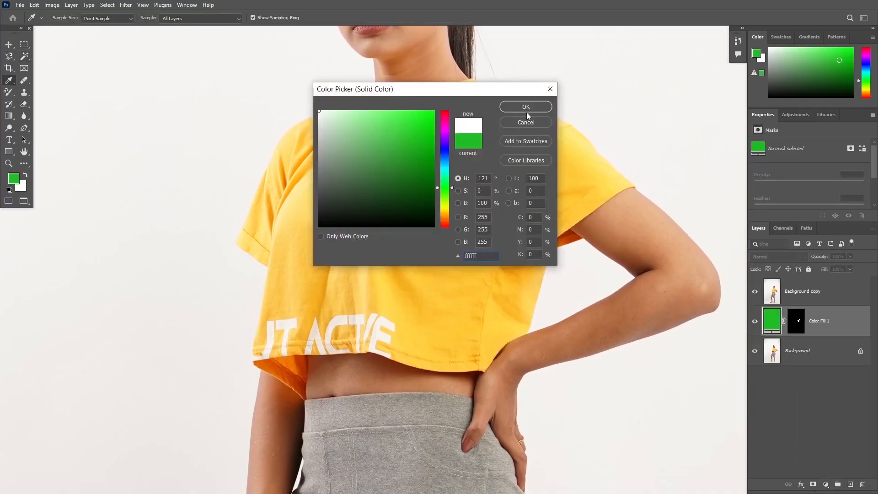
pyautogui.click(526, 109)
# With Contiguous and Sample All Layers off, select the yellow shirt fabric on the background copy, delete those pixels, and deselect
pyautogui.press('w')
pyautogui.click(801, 295)
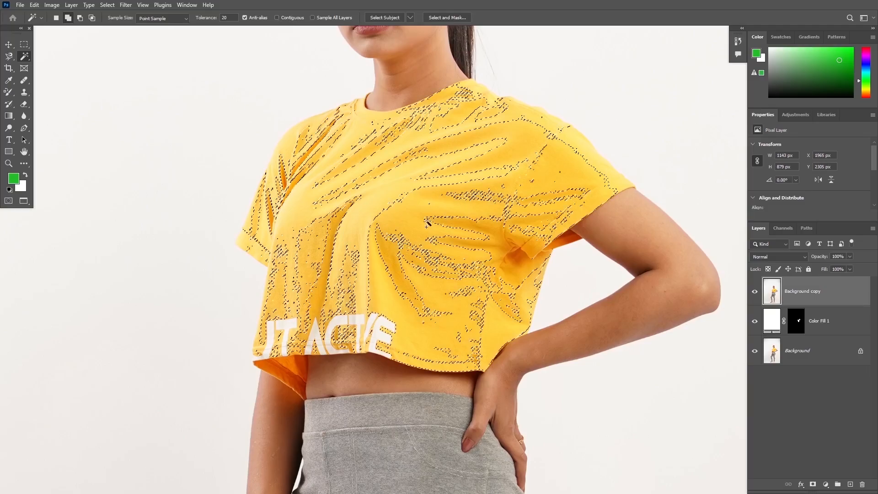
pyautogui.scroll(-1, 426, 242)
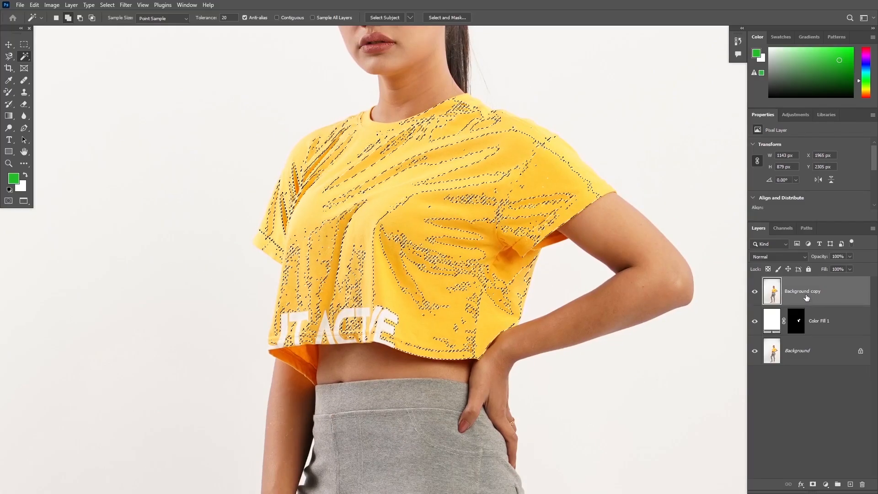
pyautogui.press('Delete')
pyautogui.hotkey('ctrl', 'd')
# Examine at pixel level the edges between the deleted shirt areas and the remaining yellow fabric, made with Anti-alias on
pyautogui.scroll(8, 430, 239)
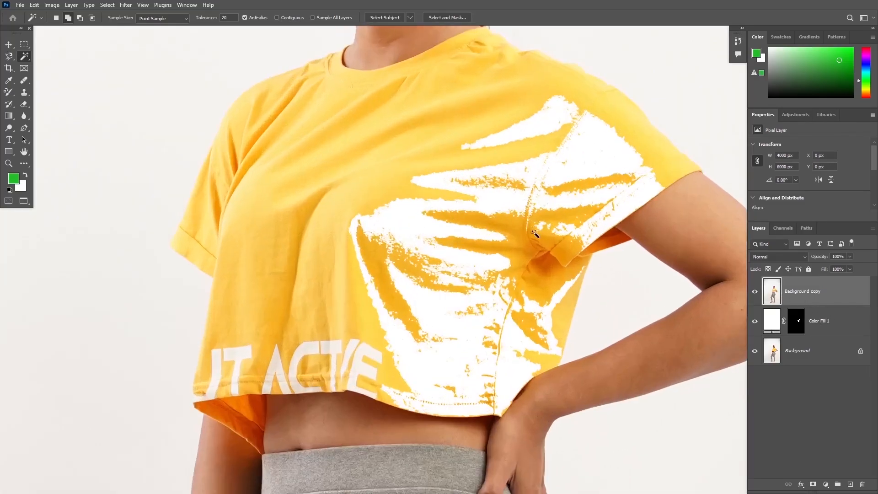
pyautogui.scroll(2, 431, 242)
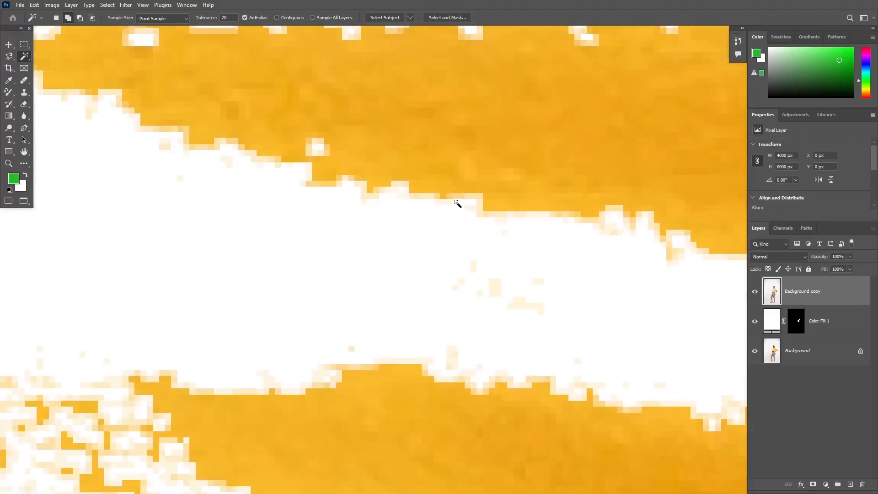
pyautogui.scroll(-8, 294, 200)
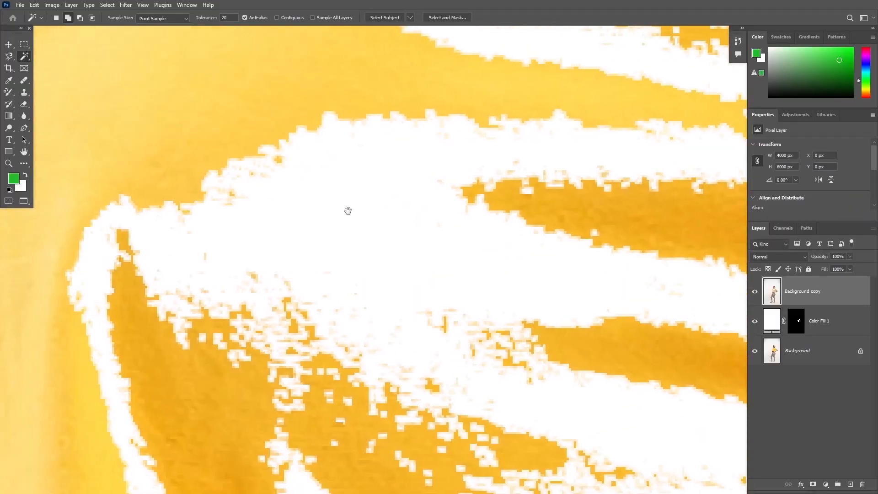
pyautogui.scroll(8, 274, 196)
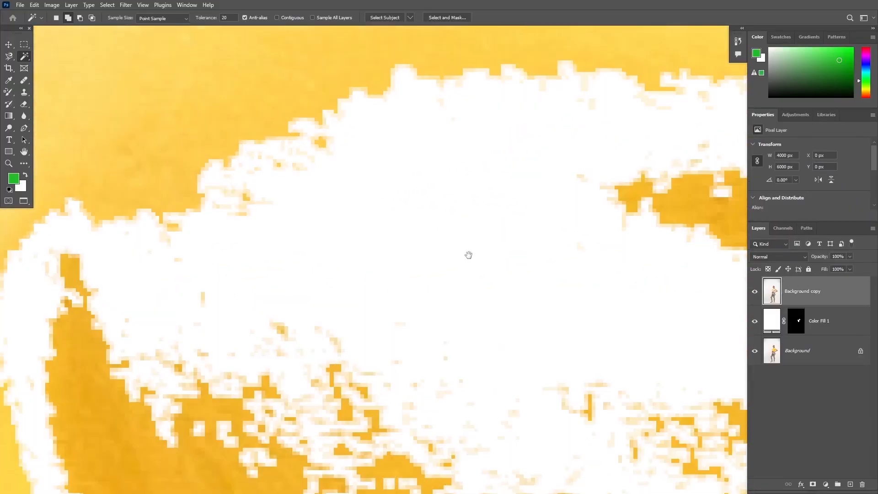
pyautogui.scroll(-6, 544, 241)
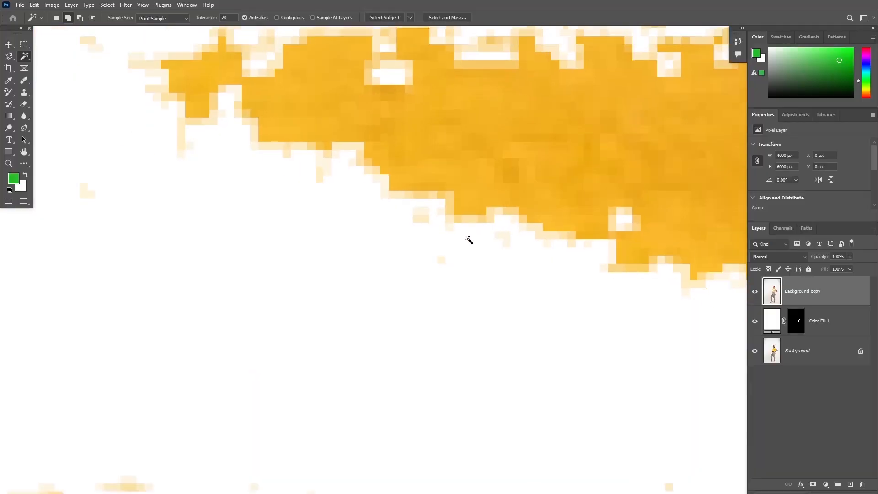
pyautogui.scroll(-5, 320, 160)
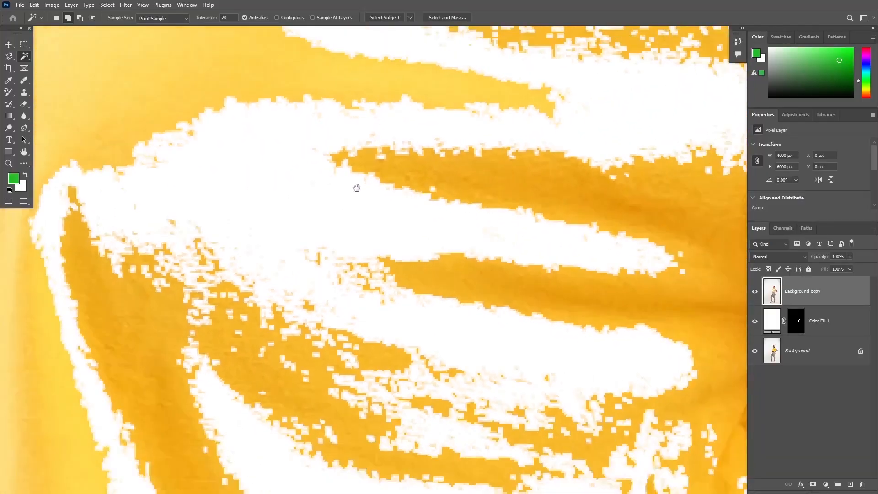
pyautogui.scroll(6, 355, 190)
pyautogui.scroll(6, 417, 239)
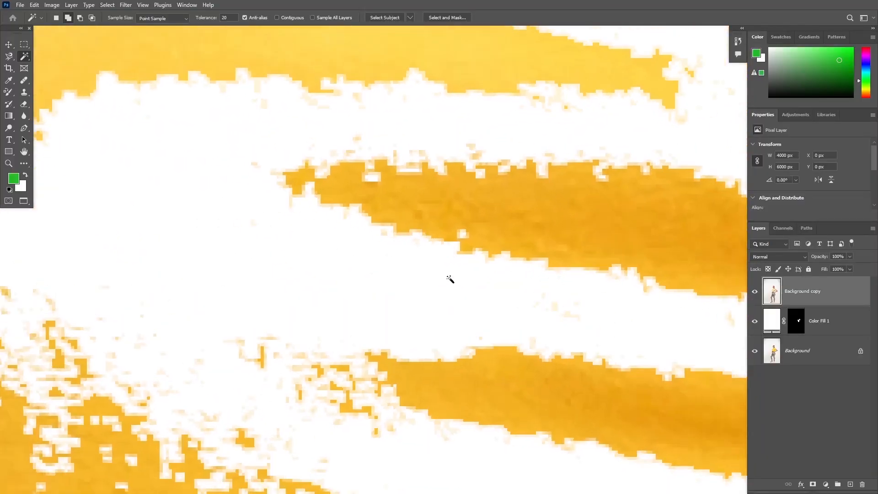
pyautogui.scroll(2, 498, 203)
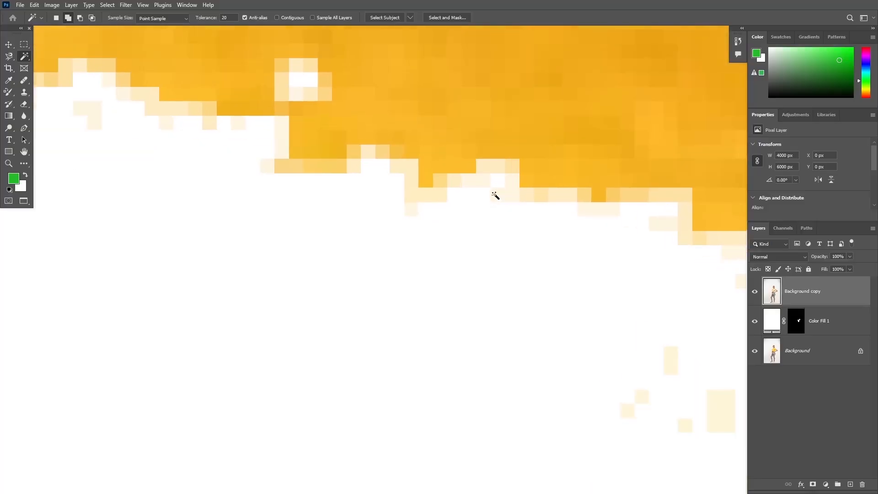
pyautogui.scroll(-6, 497, 188)
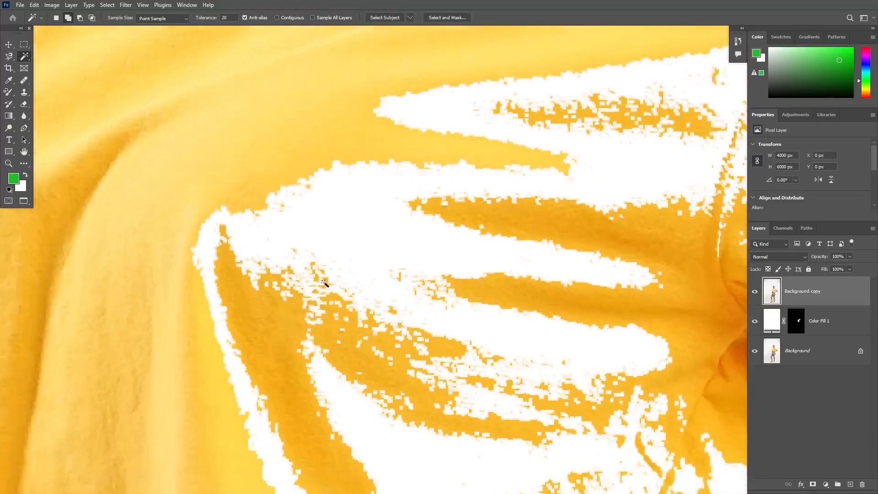
# Undo the shirt deletion and reselect the yellow fabric with Anti-alias turned off
pyautogui.scroll(-4, 403, 259)
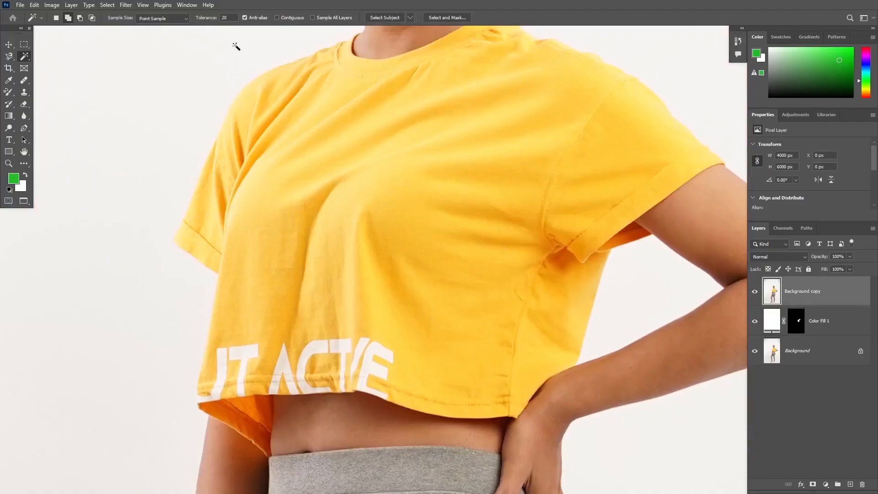
pyautogui.scroll(-1, 355, 137)
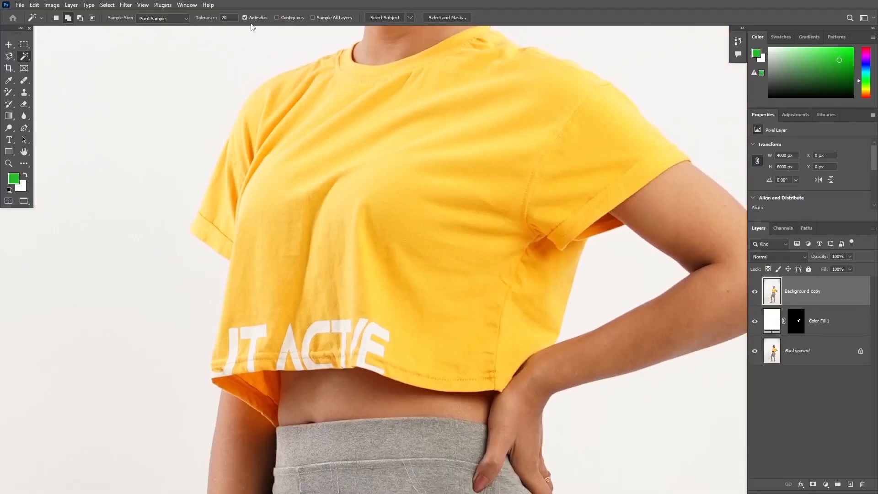
pyautogui.click(444, 186)
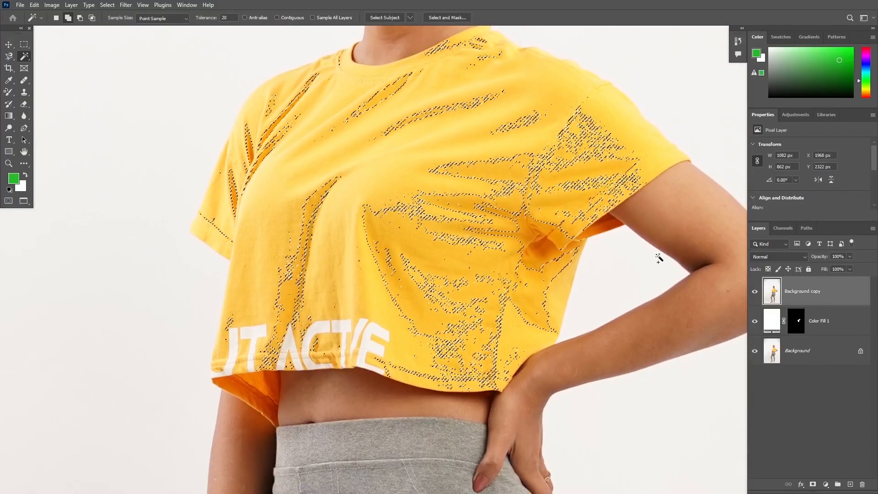
# Delete the yellow shirt pixels selected with Anti-alias off from the background copy, and deselect
pyautogui.press('Delete')
pyautogui.hotkey('ctrl', 'd')
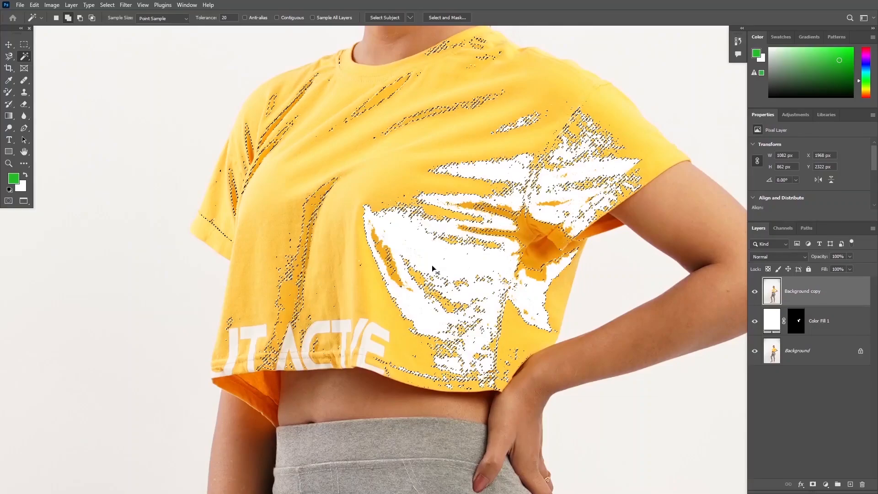
# Examine at pixel level the edges between the deleted shirt areas and the remaining yellow fabric, made with Anti-alias off
pyautogui.scroll(5, 435, 270)
pyautogui.scroll(8, 454, 222)
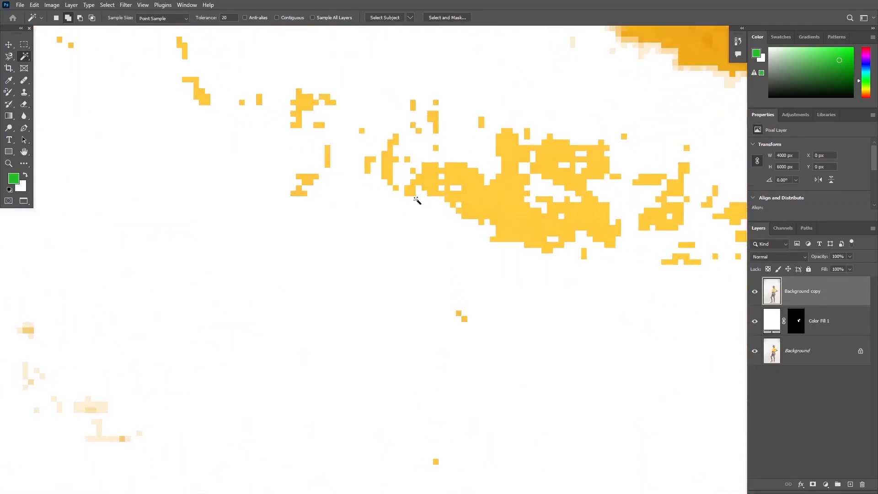
pyautogui.scroll(-6, 485, 215)
pyautogui.moveTo(486, 160); pyautogui.dragTo(633, 204)
pyautogui.scroll(3, 544, 200)
pyautogui.moveTo(373, 139); pyautogui.dragTo(523, 262)
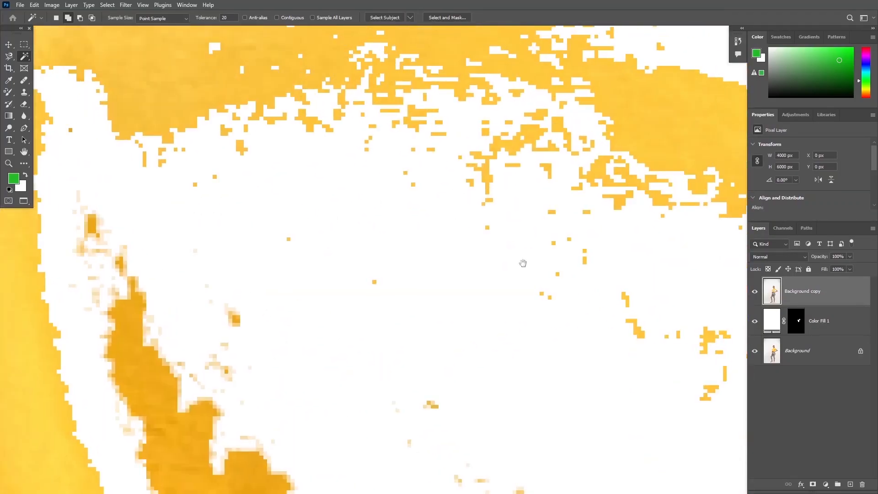
pyautogui.scroll(3, 459, 178)
pyautogui.scroll(-2, 305, 132)
pyautogui.moveTo(325, 167); pyautogui.dragTo(301, 244)
pyautogui.scroll(-2, 457, 174)
pyautogui.scroll(3, 358, 188)
pyautogui.scroll(-5, 401, 218)
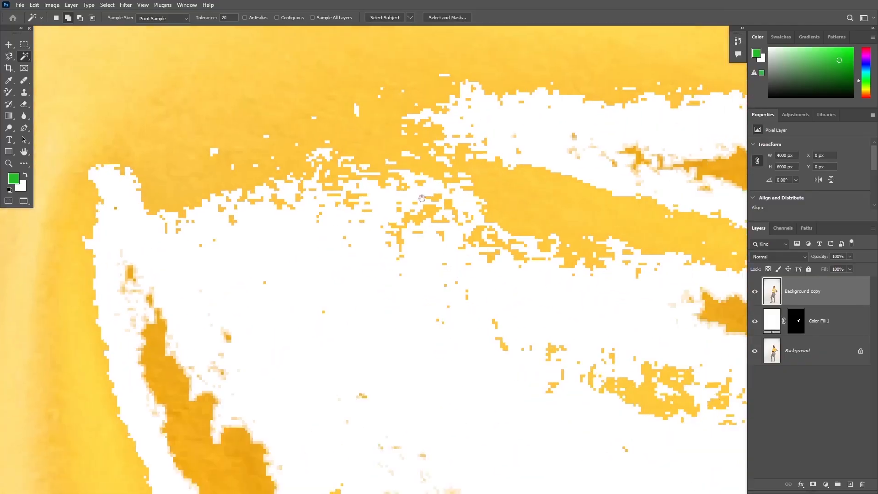
pyautogui.moveTo(464, 316); pyautogui.dragTo(433, 238)
pyautogui.scroll(-2, 434, 238)
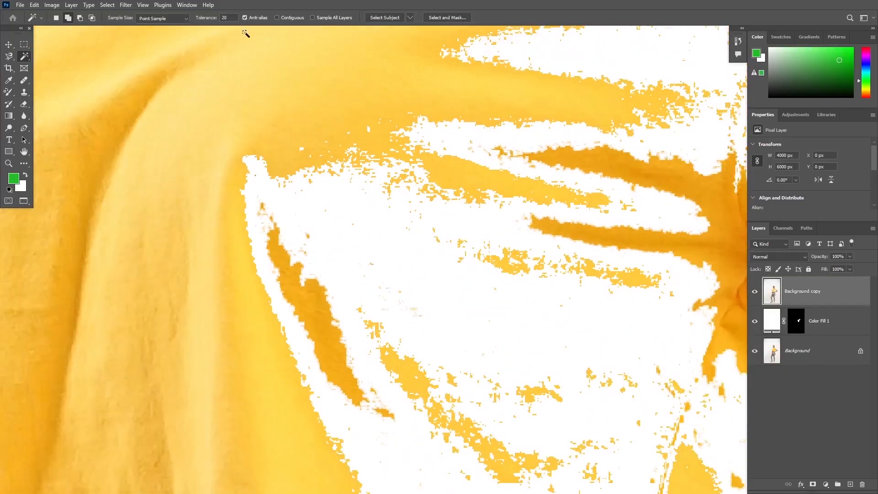
# Turn Anti-alias back on, undo the shirt deletion, and clear the restored selection
pyautogui.scroll(-5, 427, 281)
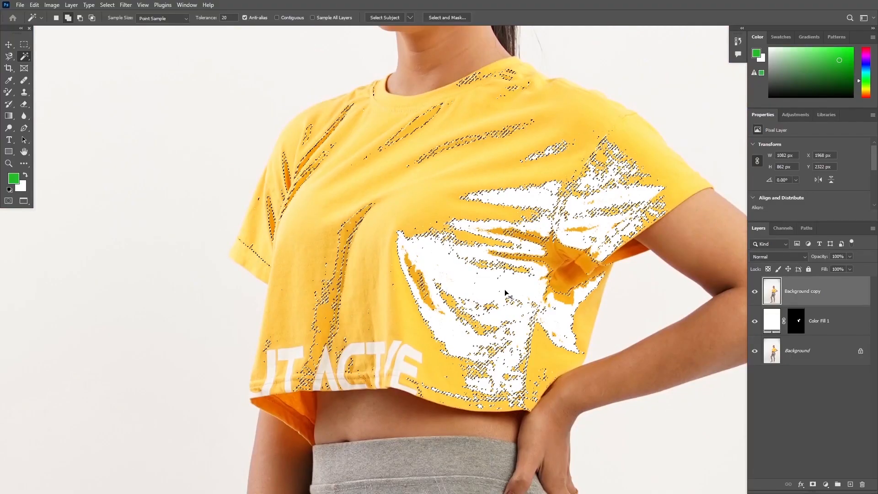
pyautogui.hotkey('ctrl', 'd')
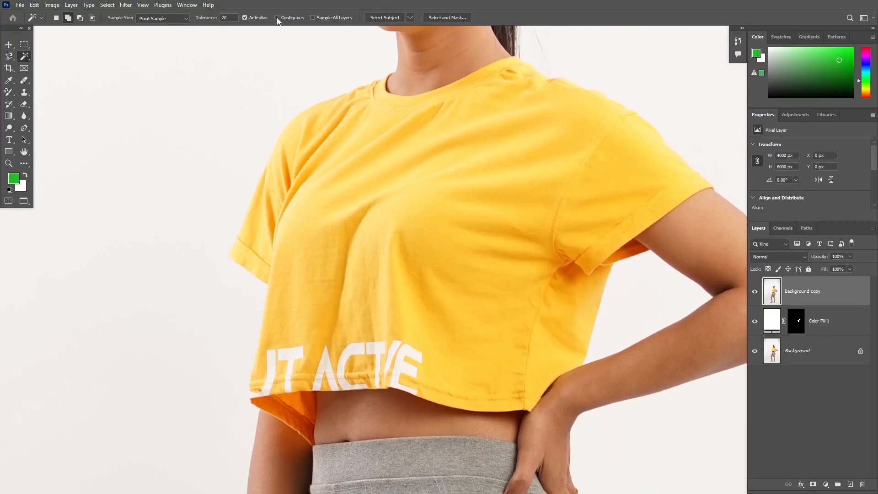
# Turn on Contiguous and select the light studio backdrop around the woman with the Magic Wand at Tolerance 20
pyautogui.scroll(-6, 305, 56)
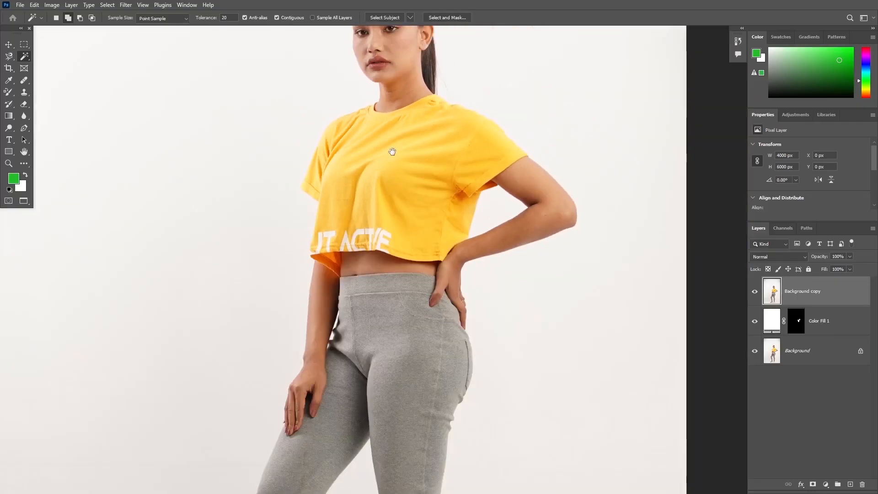
pyautogui.scroll(-2, 313, 113)
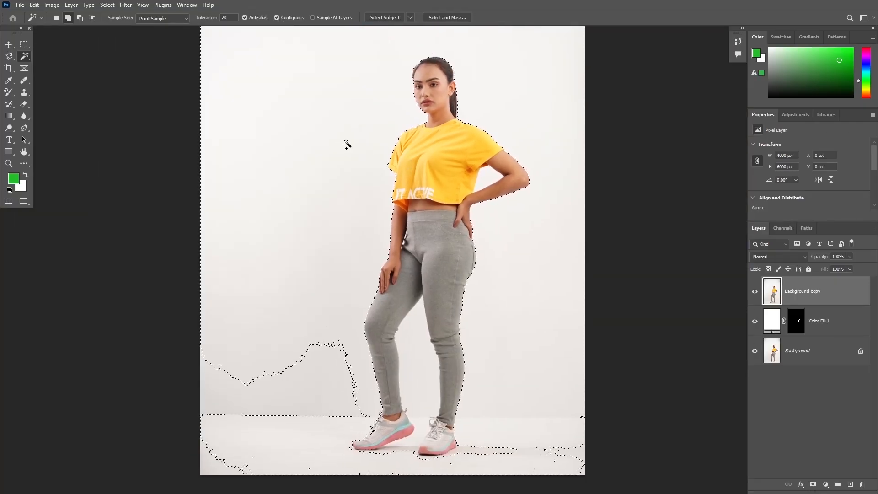
pyautogui.scroll(3, 458, 206)
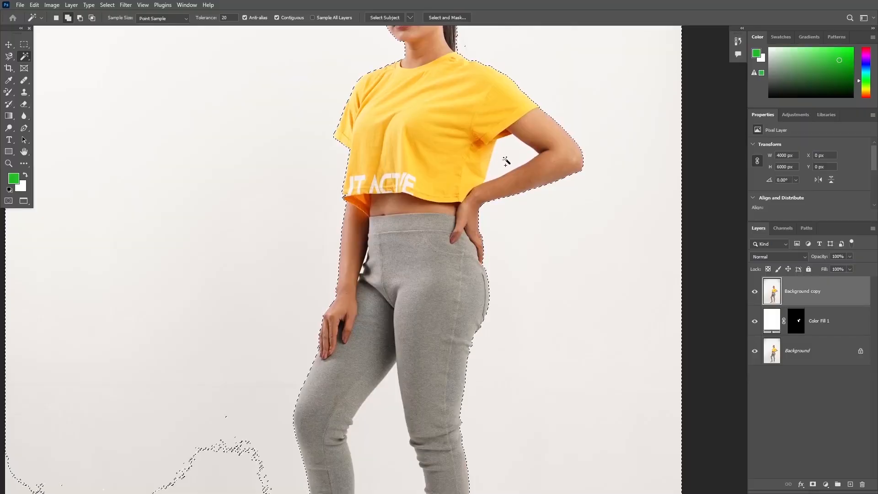
pyautogui.scroll(-3, 506, 162)
pyautogui.scroll(3, 521, 151)
pyautogui.moveTo(527, 146); pyautogui.dragTo(514, 220)
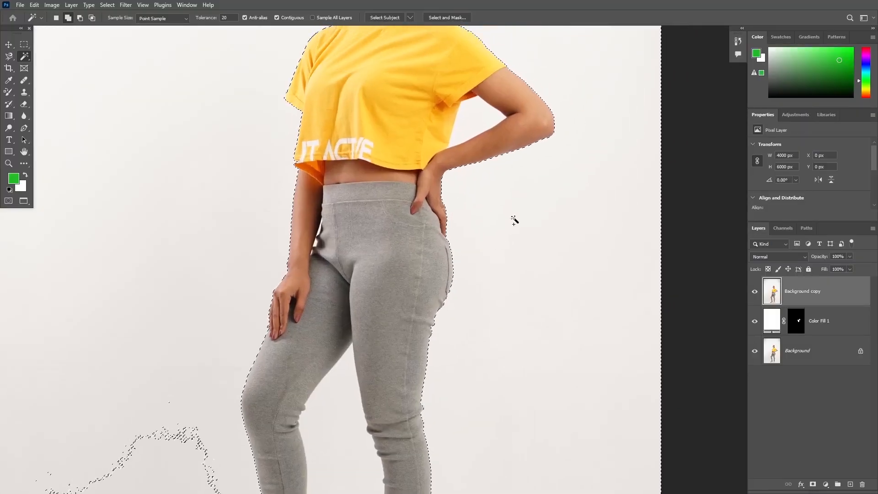
pyautogui.scroll(-3, 481, 123)
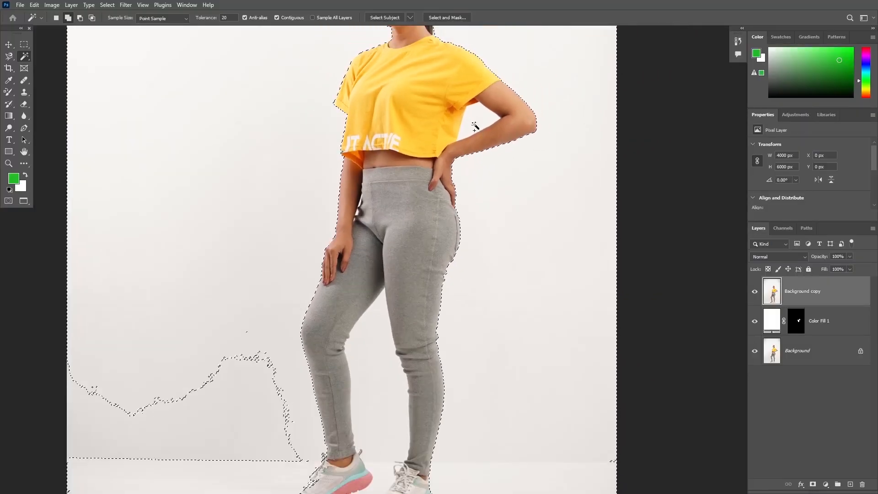
pyautogui.scroll(-1, 384, 333)
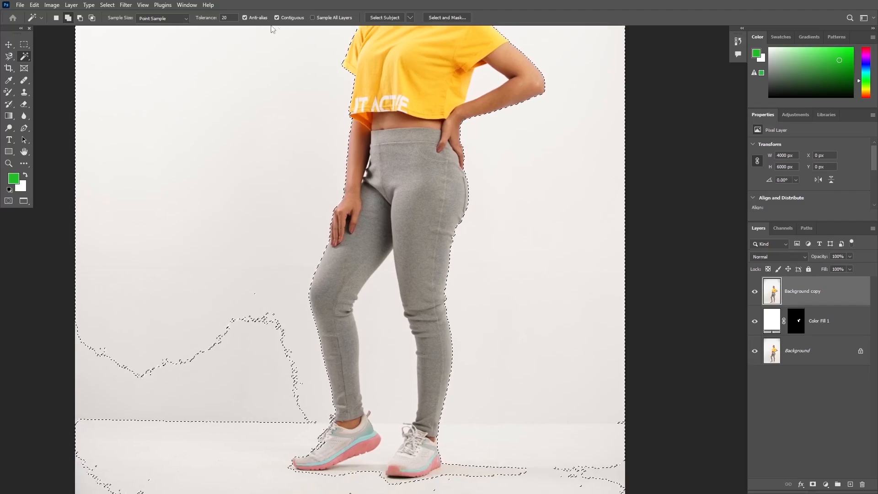
# Add the enclosed backdrop gaps between the legs, inside the bent arm and beside the hip to the selection, and deselect
pyautogui.scroll(5, 379, 329)
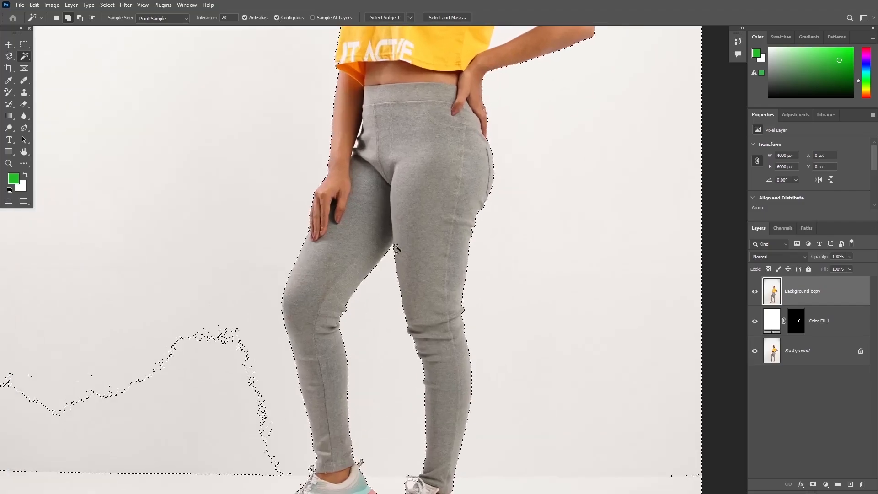
pyautogui.scroll(-3, 504, 82)
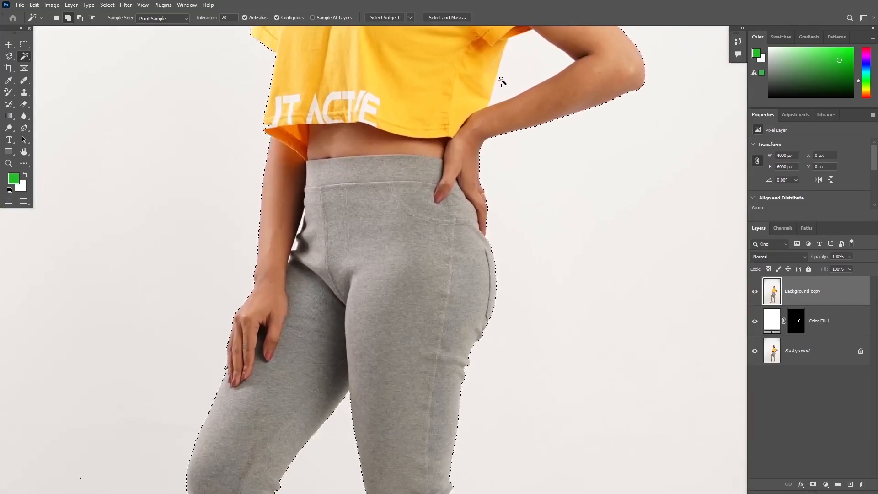
pyautogui.scroll(2, 483, 90)
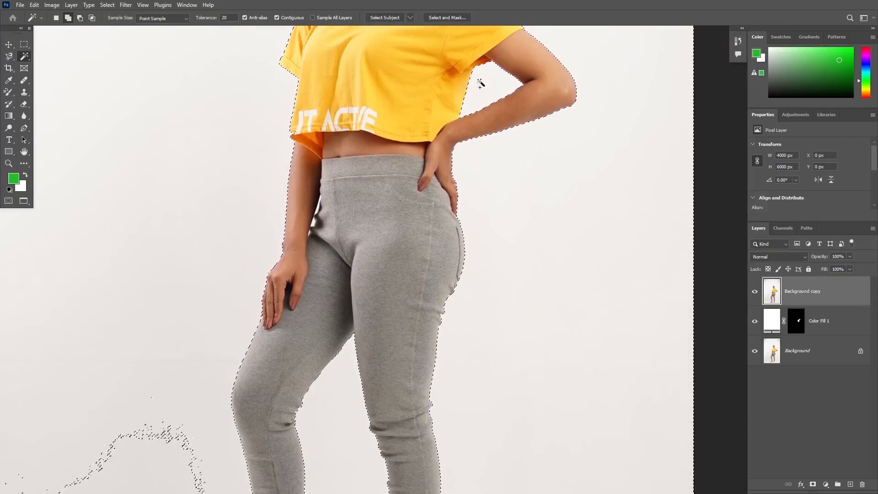
pyautogui.scroll(6, 310, 217)
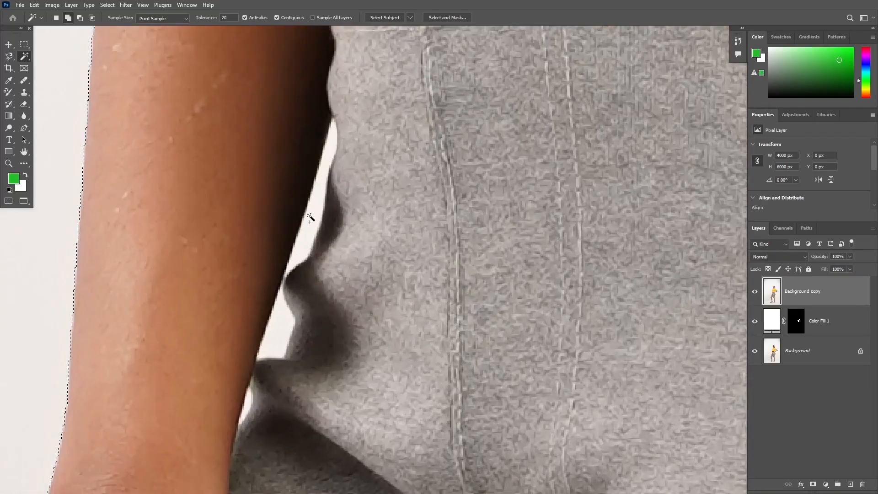
pyautogui.click(309, 217)
pyautogui.moveTo(282, 335); pyautogui.dragTo(306, 229)
pyautogui.click(305, 229)
pyautogui.scroll(2, 292, 263)
pyautogui.scroll(-8, 280, 322)
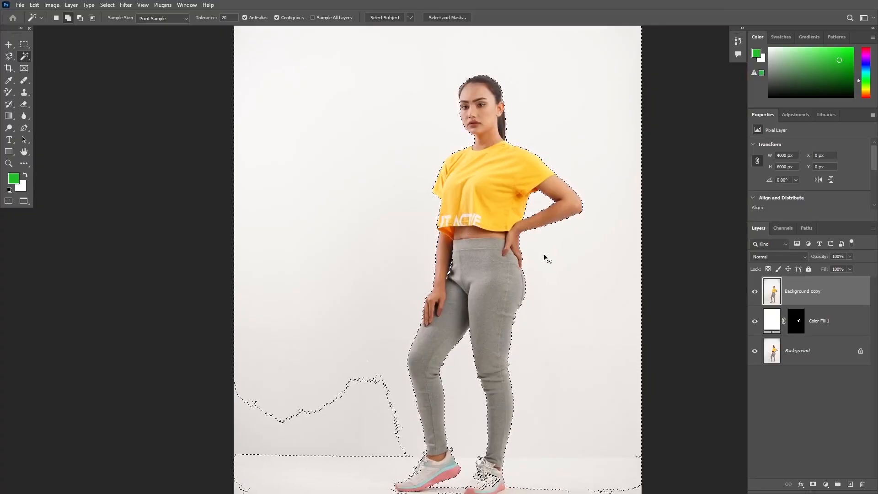
pyautogui.hotkey('ctrl', 'd')
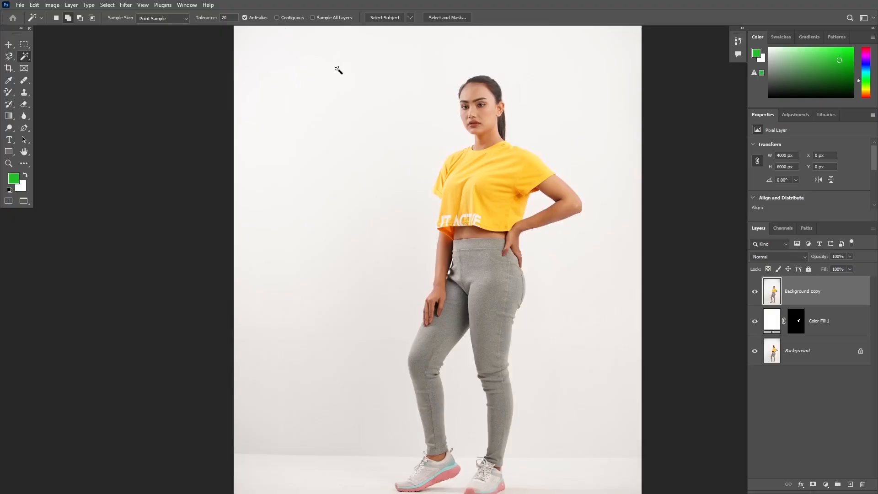
# Select the studio backdrop with Contiguous turned off, at Tolerance 20
pyautogui.scroll(2, 525, 244)
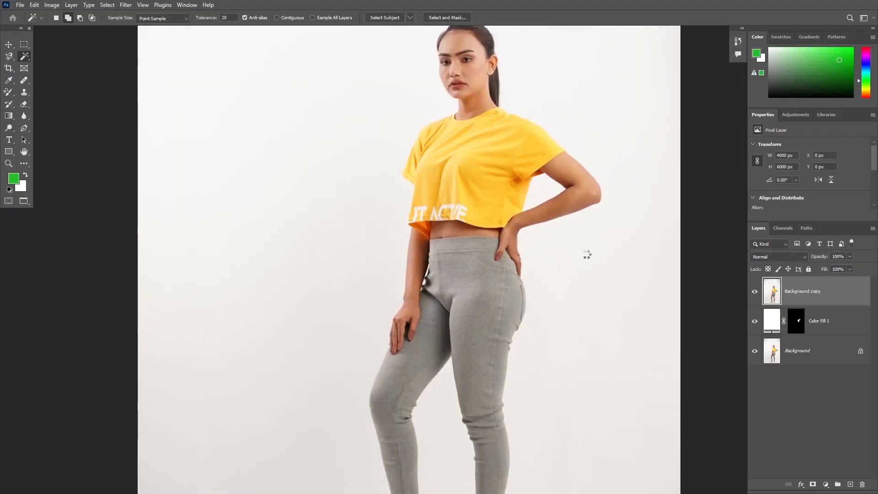
pyautogui.scroll(3, 590, 263)
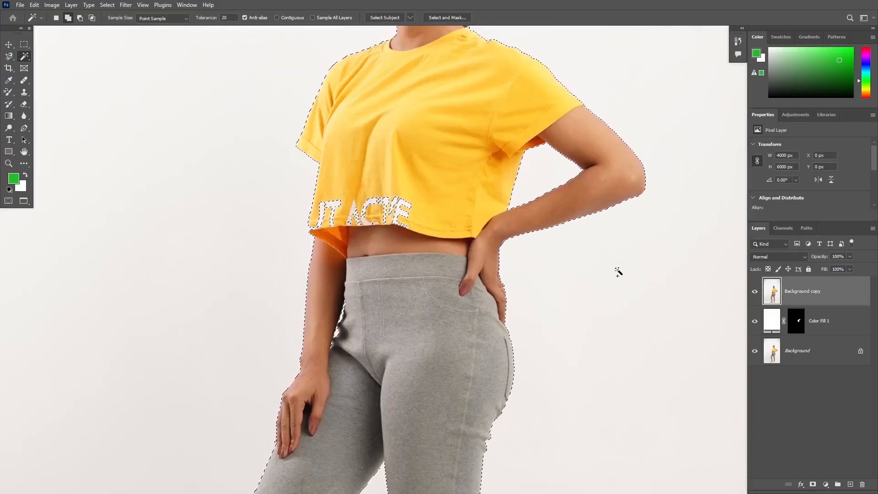
# Examine the non-contiguous selection around the gap beside the hip, the white shirt lettering and the shoes, and deselect
pyautogui.scroll(2, 536, 186)
pyautogui.scroll(2, 528, 153)
pyautogui.scroll(-2, 526, 151)
pyautogui.moveTo(392, 260); pyautogui.dragTo(432, 140)
pyautogui.scroll(2, 287, 268)
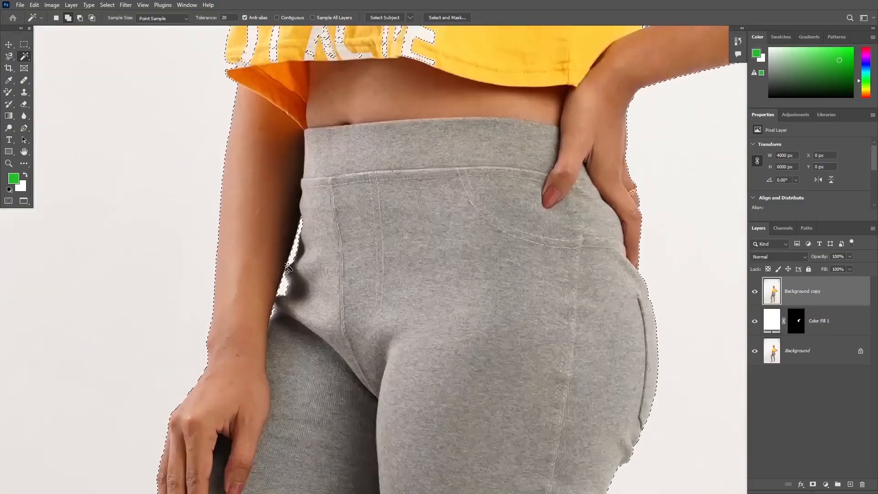
pyautogui.scroll(3, 287, 268)
pyautogui.scroll(-3, 286, 275)
pyautogui.moveTo(366, 123); pyautogui.dragTo(360, 322)
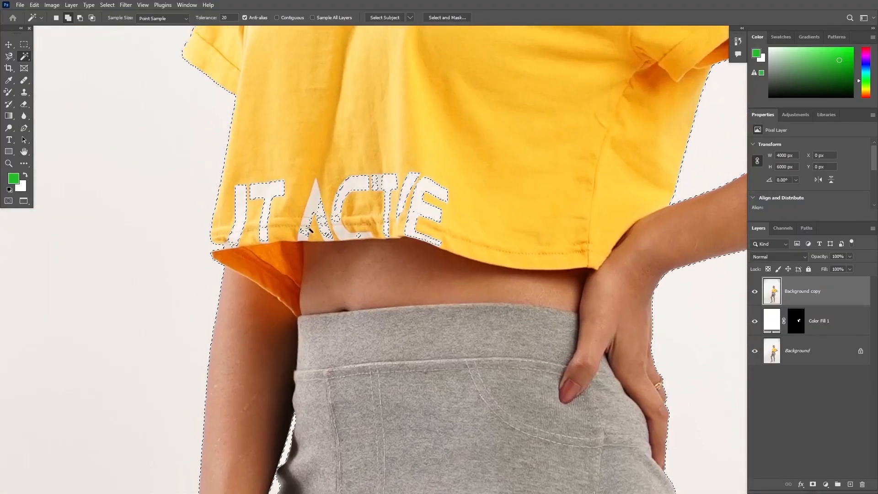
pyautogui.scroll(3, 308, 229)
pyautogui.scroll(-4, 329, 202)
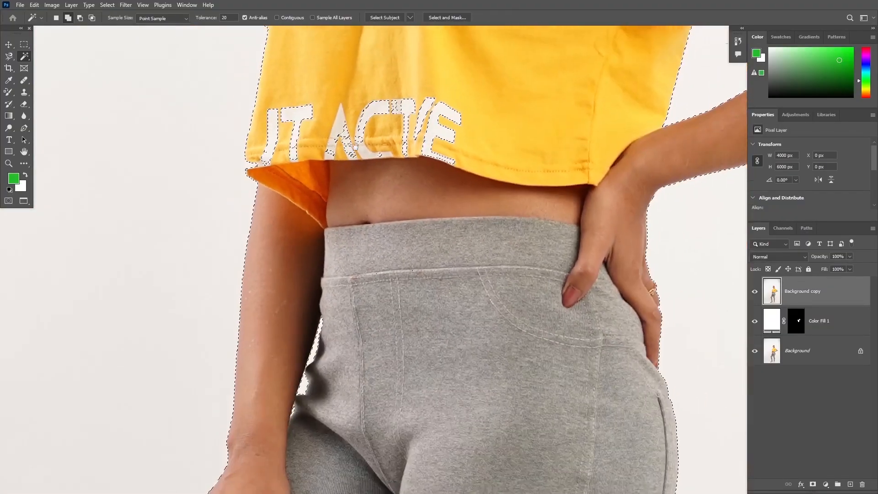
pyautogui.scroll(-20, 355, 146)
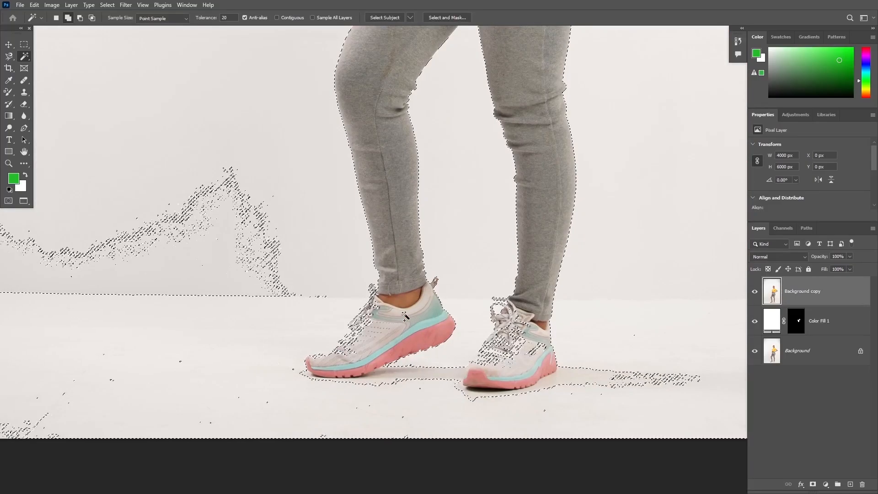
pyautogui.scroll(-2, 404, 315)
pyautogui.hotkey('ctrl', 'd')
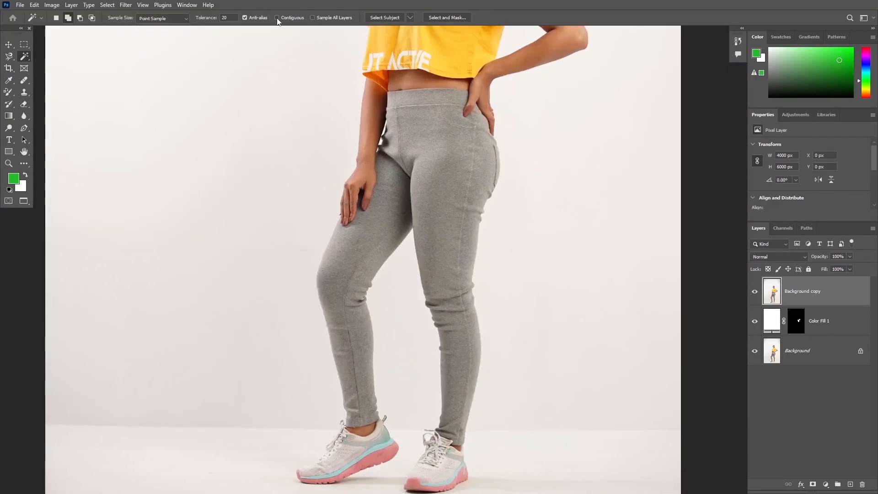
# Select the whole woman automatically with Select Subject
pyautogui.scroll(-1, 325, 110)
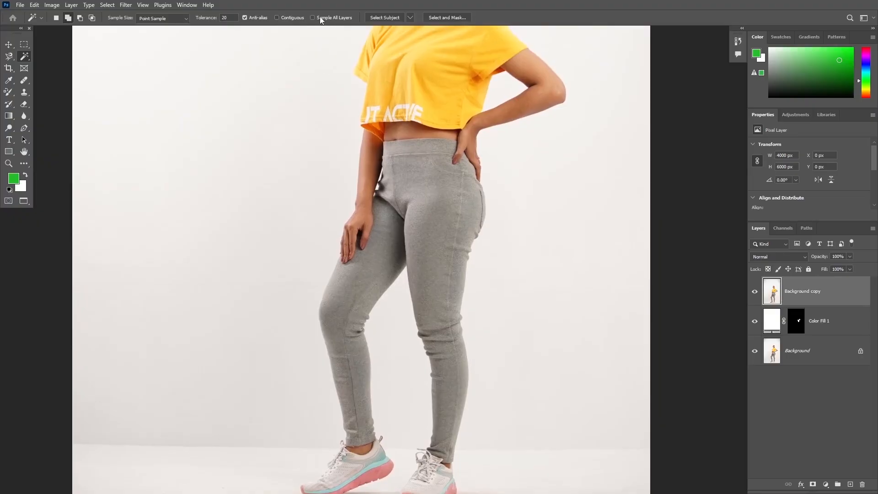
pyautogui.scroll(-3, 417, 227)
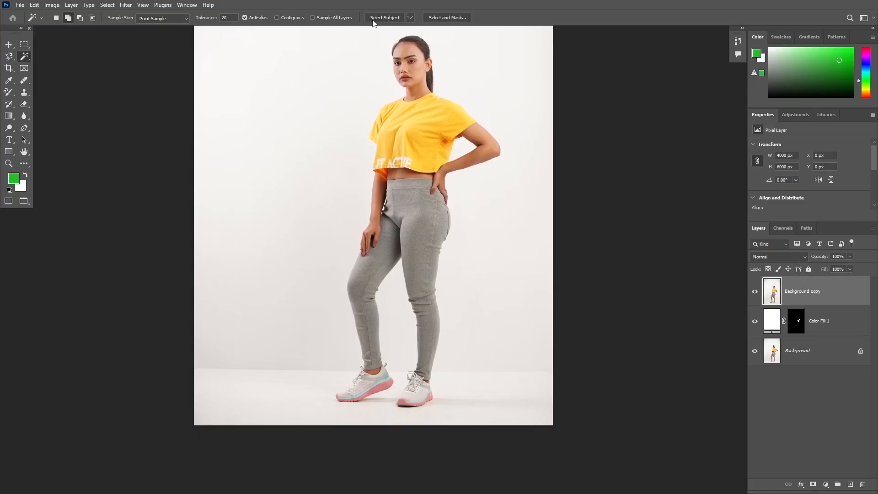
pyautogui.scroll(-3, 406, 126)
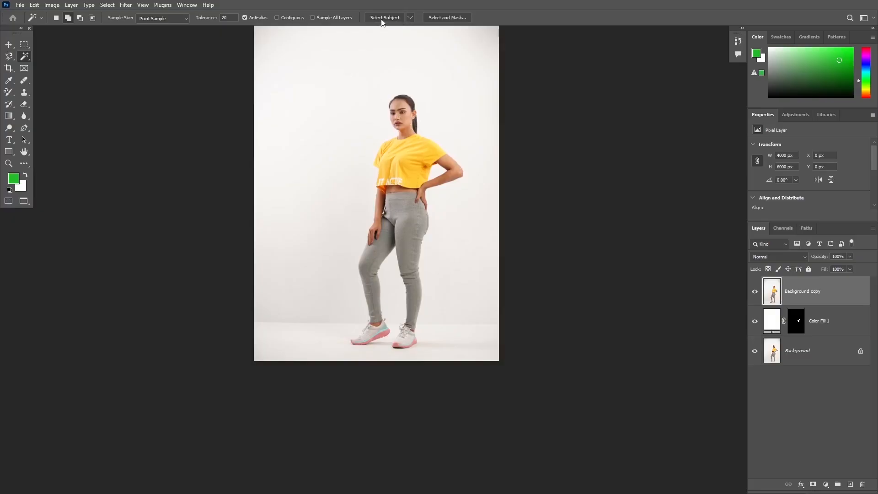
pyautogui.click(392, 18)
# Examine the subject selection's outline around the shoes, the legs and the rest of the figure
pyautogui.scroll(5, 457, 261)
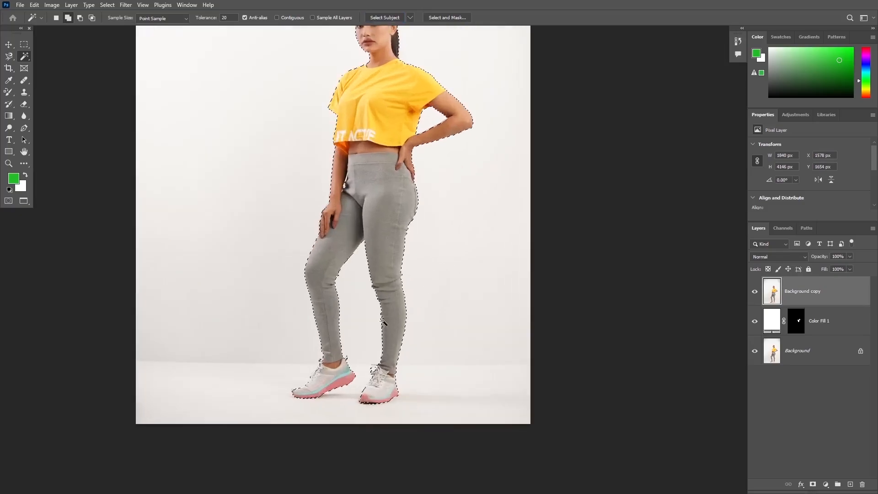
pyautogui.scroll(3, 373, 315)
pyautogui.scroll(-4, 425, 256)
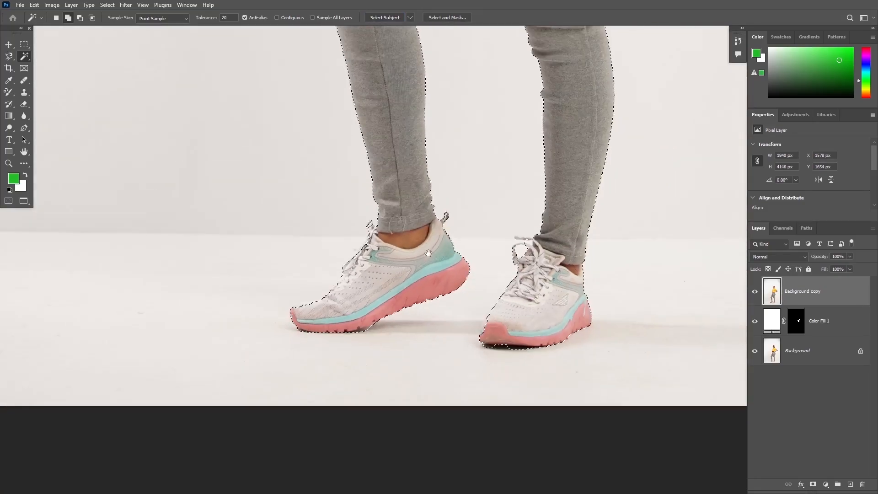
pyautogui.moveTo(428, 243); pyautogui.dragTo(435, 392)
pyautogui.scroll(-2, 466, 292)
pyautogui.moveTo(468, 291); pyautogui.dragTo(446, 342)
pyautogui.scroll(-2, 446, 343)
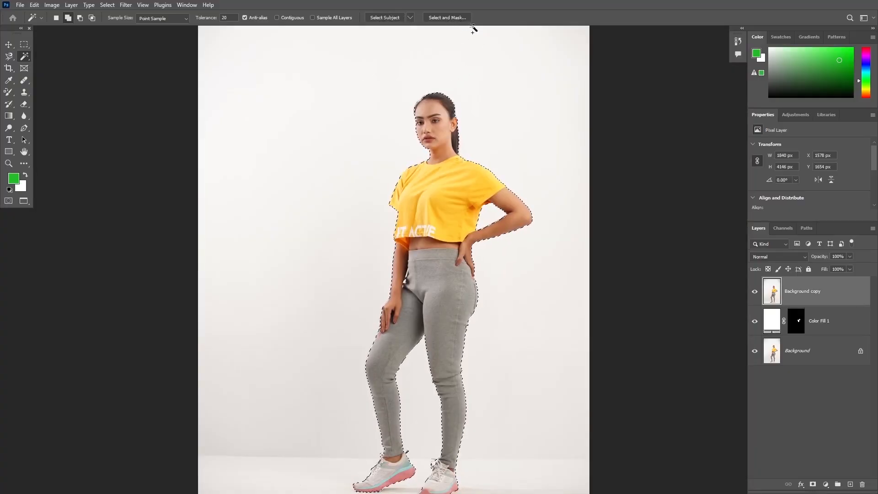
# Open the subject selection in Select and Mask and set the view mode to Black & White
pyautogui.click(455, 18)
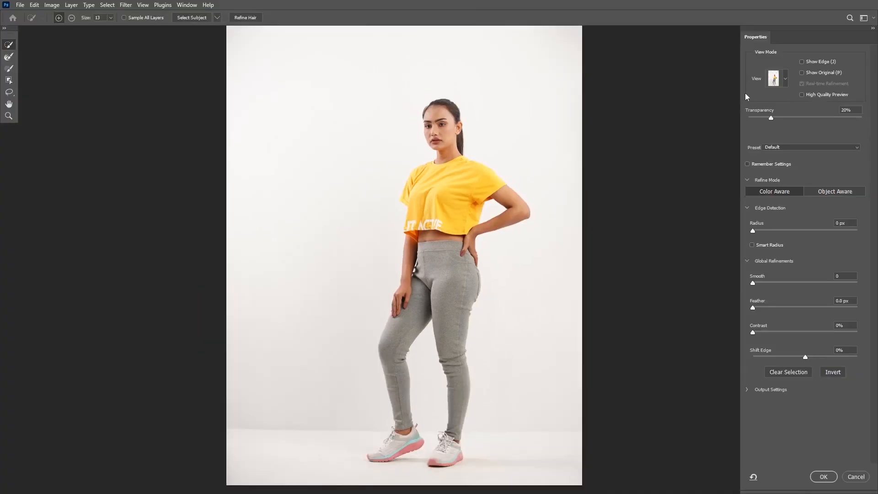
pyautogui.click(785, 79)
pyautogui.click(740, 196)
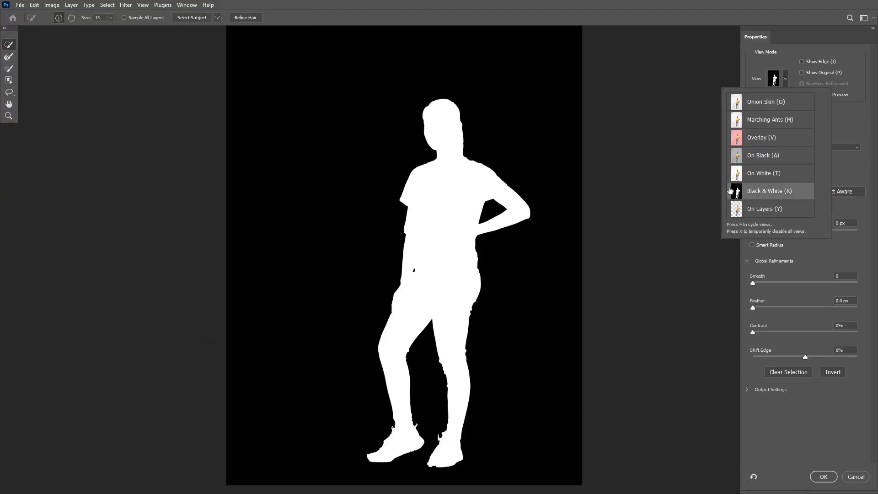
# Brush along the hair edges around the head with the Refine Edge Brush at size 137, and accept the refinement
pyautogui.scroll(5, 446, 114)
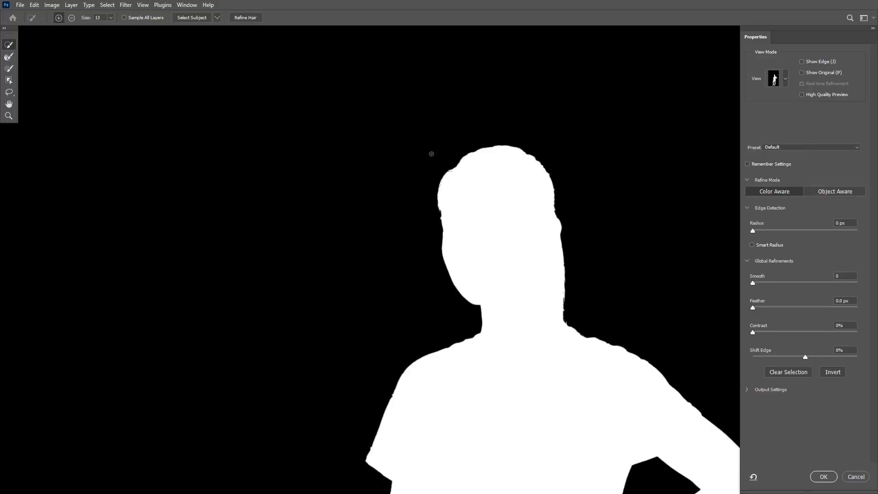
pyautogui.scroll(-1, 595, 216)
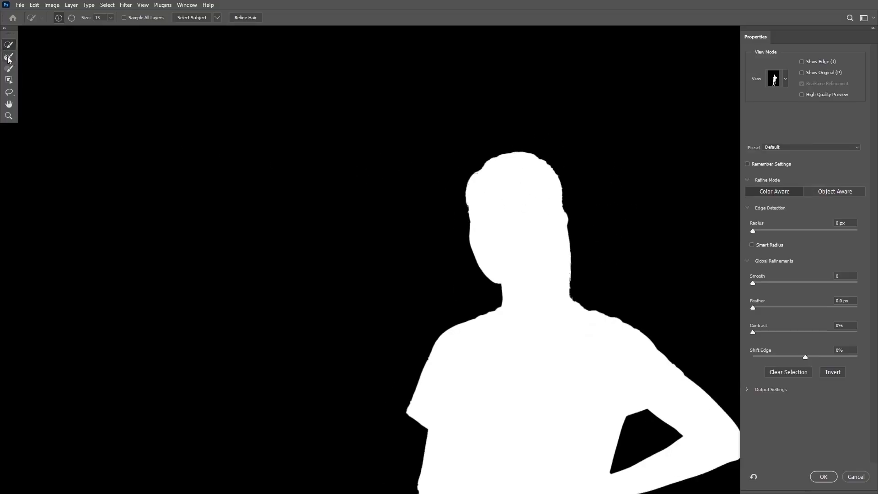
pyautogui.click(8, 57)
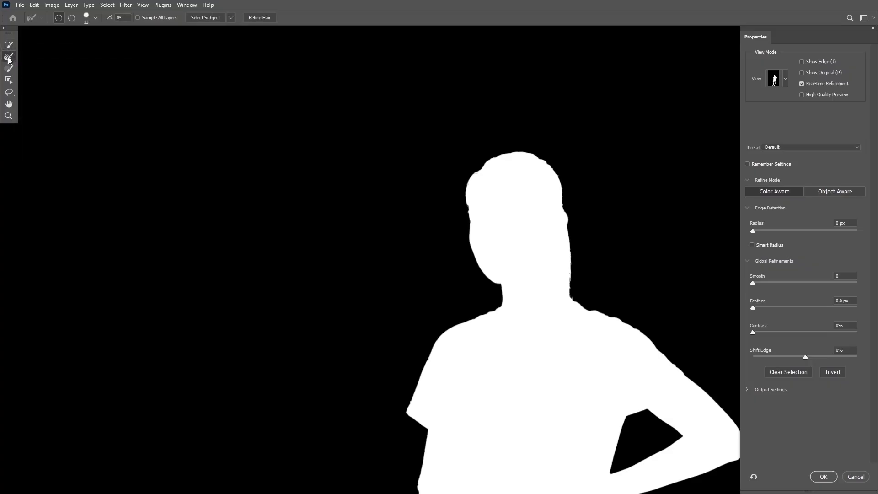
pyautogui.moveTo(474, 186)
pyautogui.mouseDown()
pyautogui.moveTo(469, 207)
pyautogui.moveTo(483, 156)
pyautogui.moveTo(519, 155)
pyautogui.moveTo(560, 175)
pyautogui.moveTo(580, 226)
pyautogui.mouseUp()
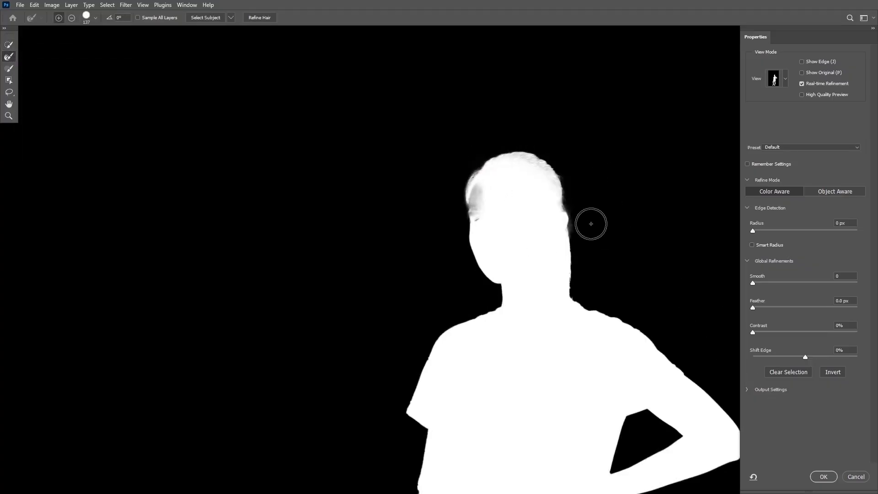
pyautogui.click(823, 477)
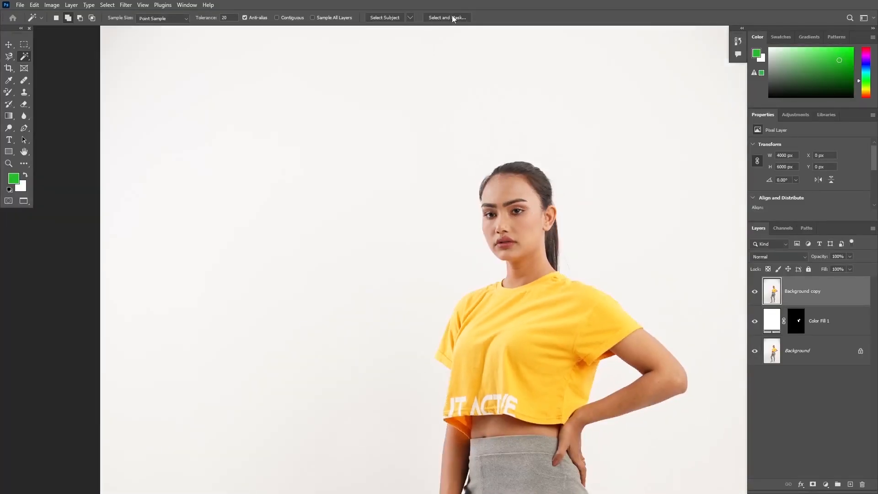
pyautogui.scroll(-5, 413, 94)
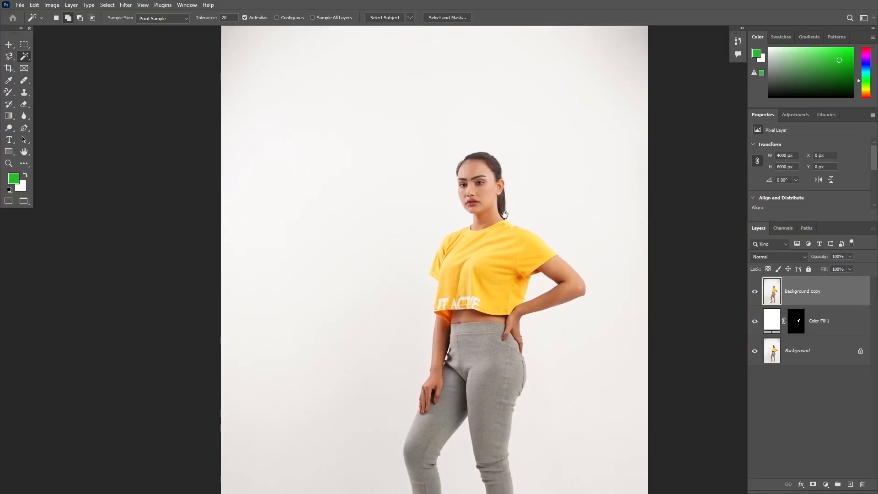